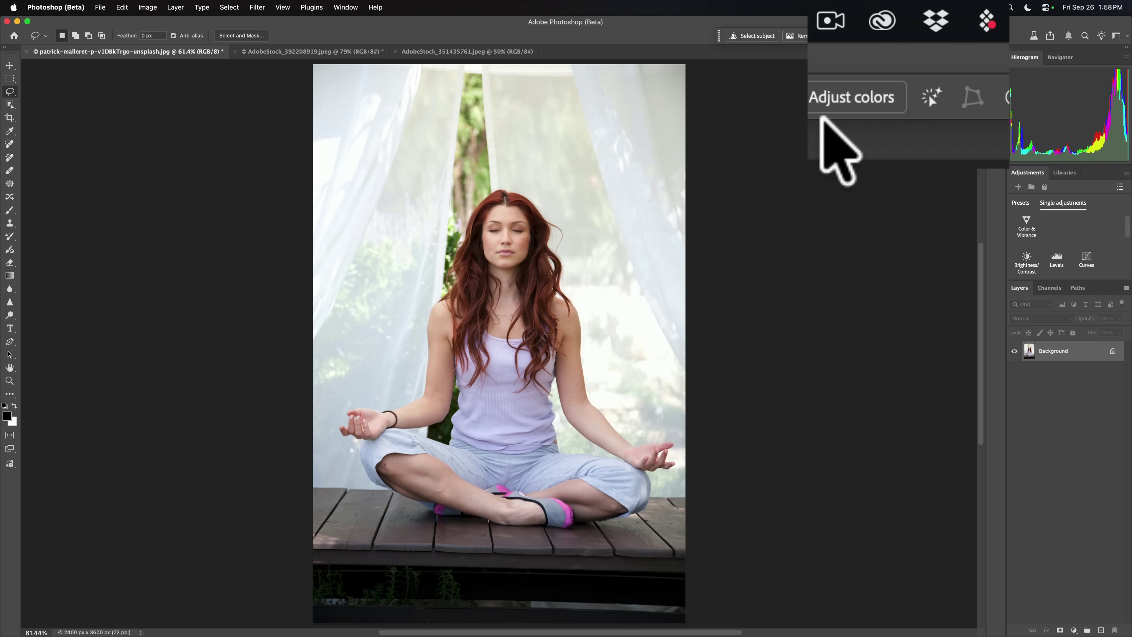
- Check the beta apps listed in Creative Cloud, then return to Photoshop
left_click(893, 20)
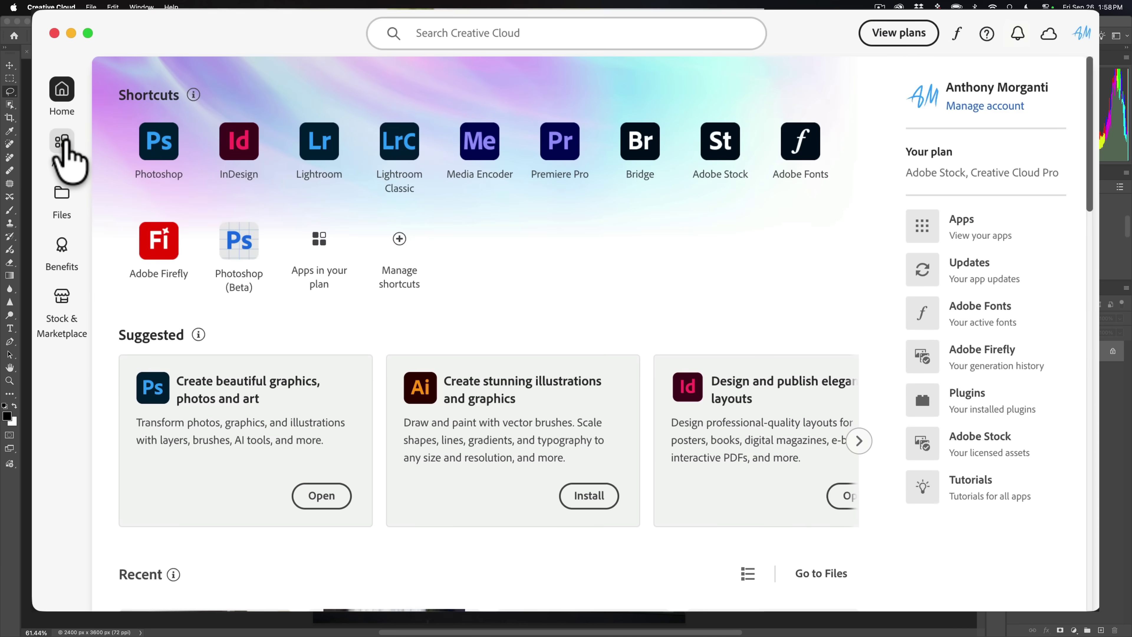
left_click(261, 210)
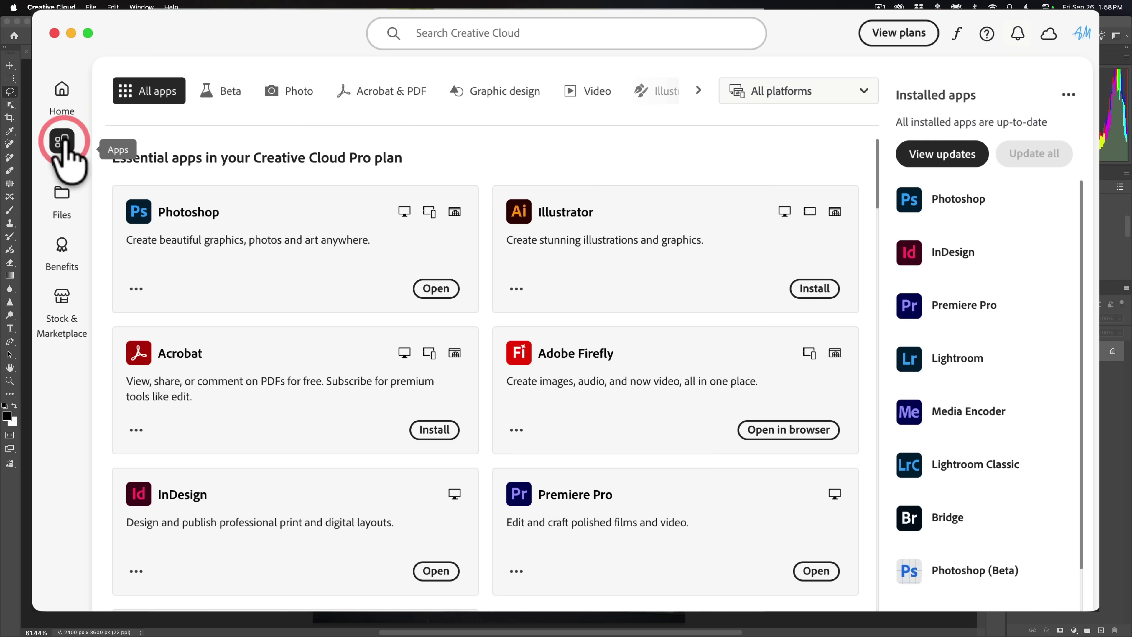
left_click(225, 92)
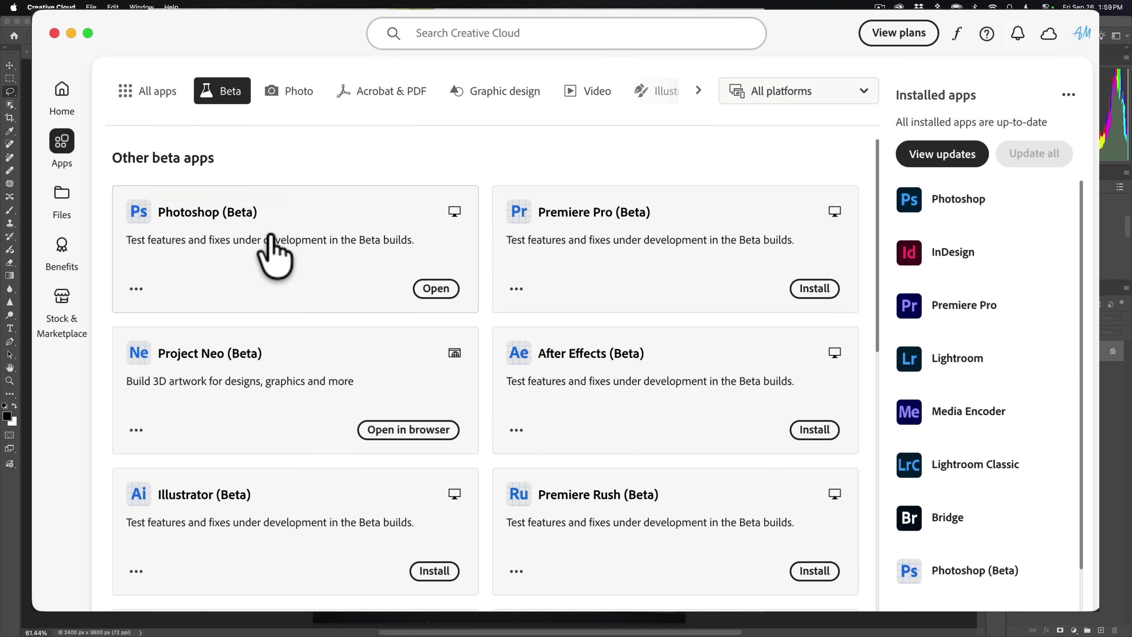
left_click(54, 32)
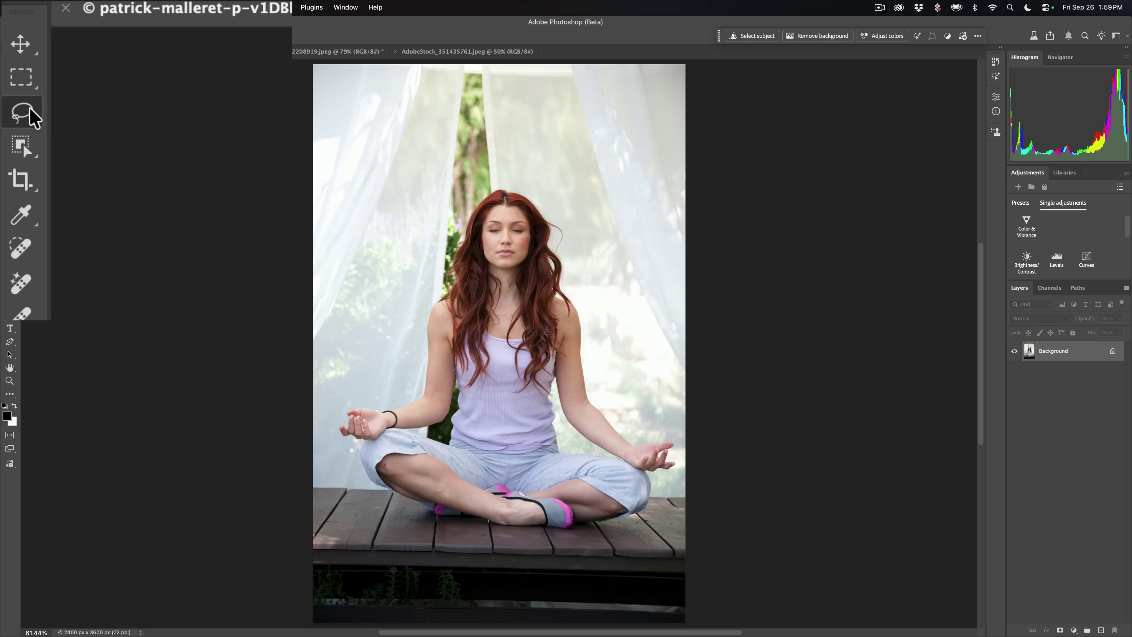
- Paint a Selection Brush selection over both closed eyes and start Generative Fill
left_click(31, 111)
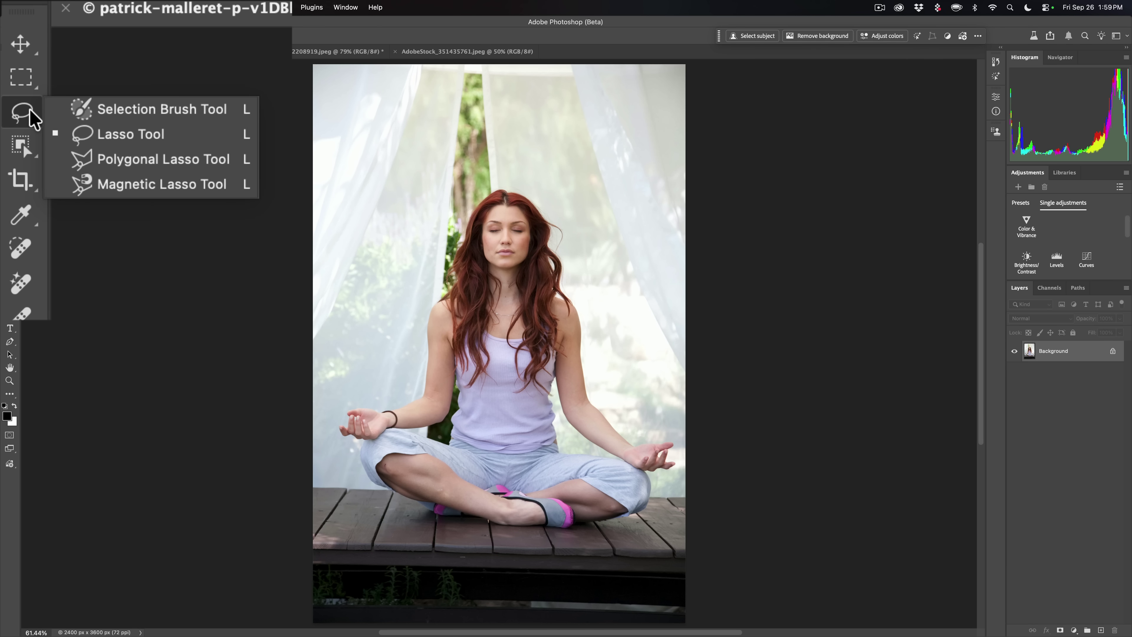
left_click(107, 109)
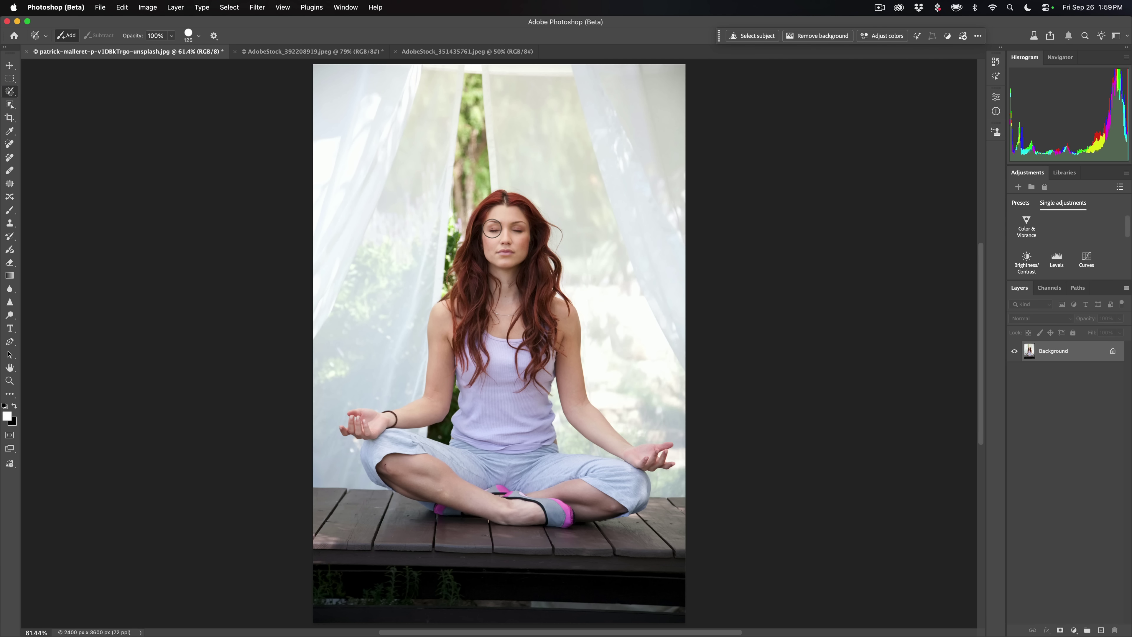
left_click_drag(492, 228, 521, 228)
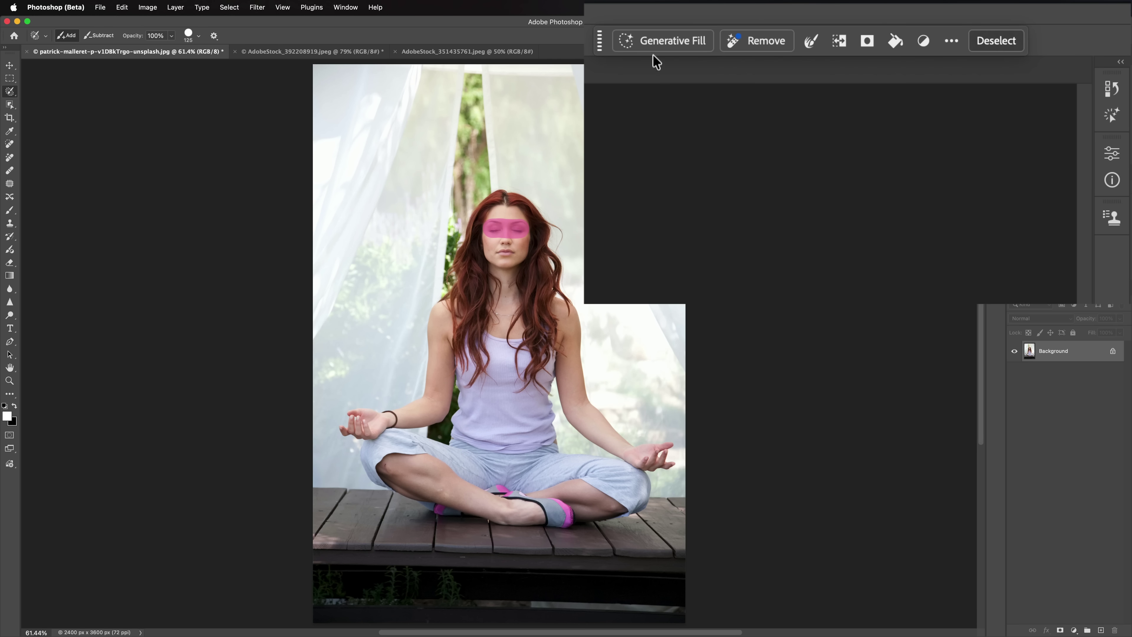
left_click(659, 44)
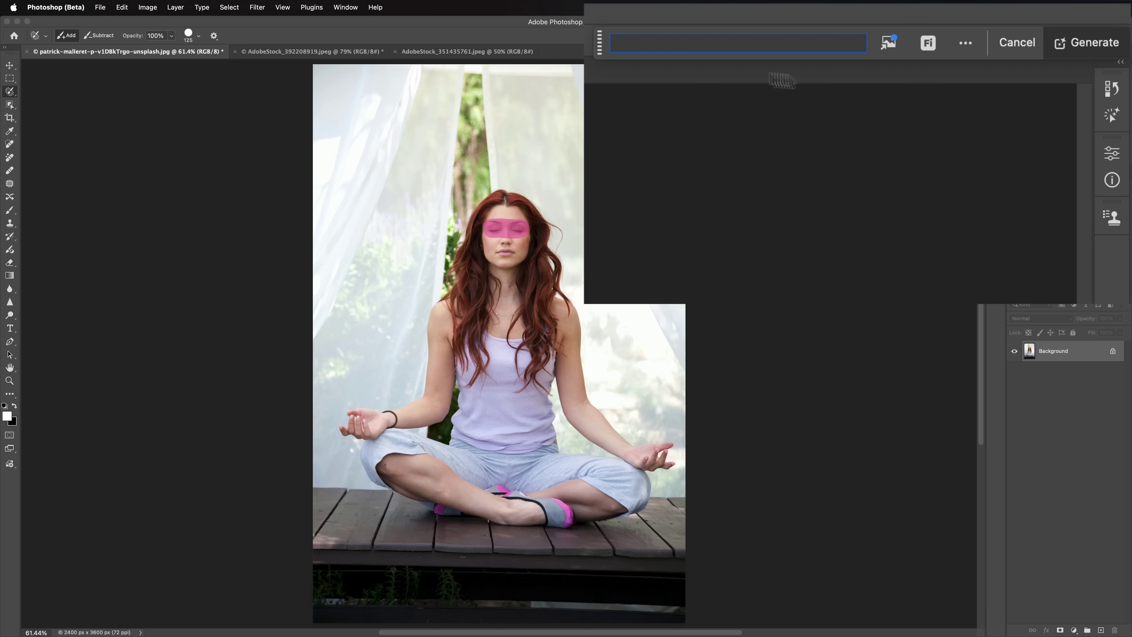
- Generate an 'Open her eyes' fill using the Gemini 2.5 (Nano Banana) model
left_click(928, 45)
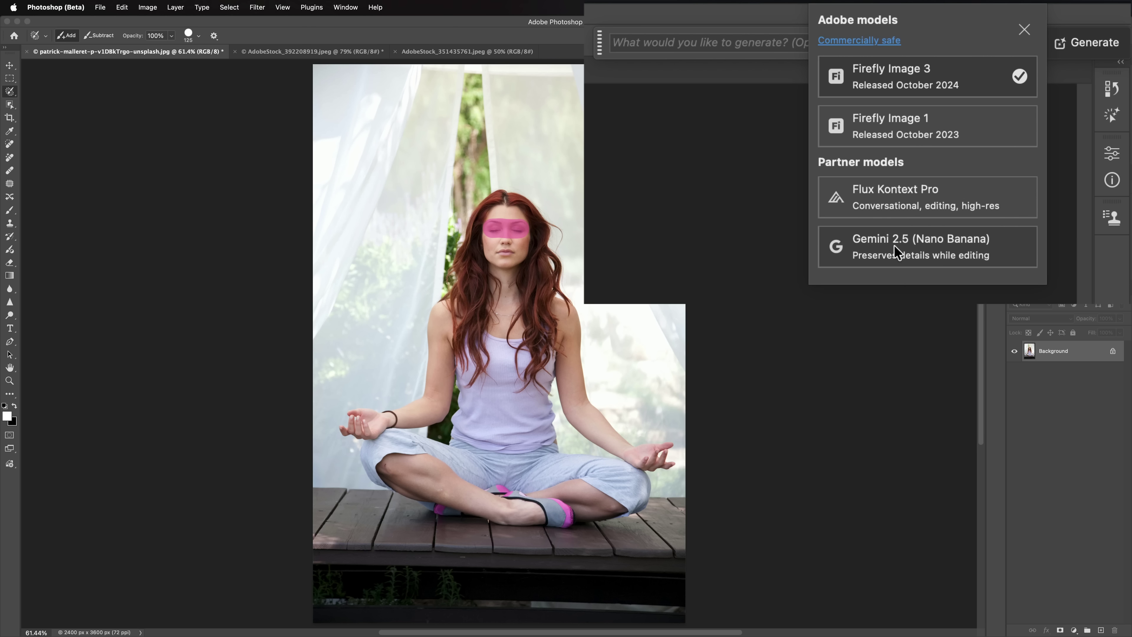
left_click(920, 245)
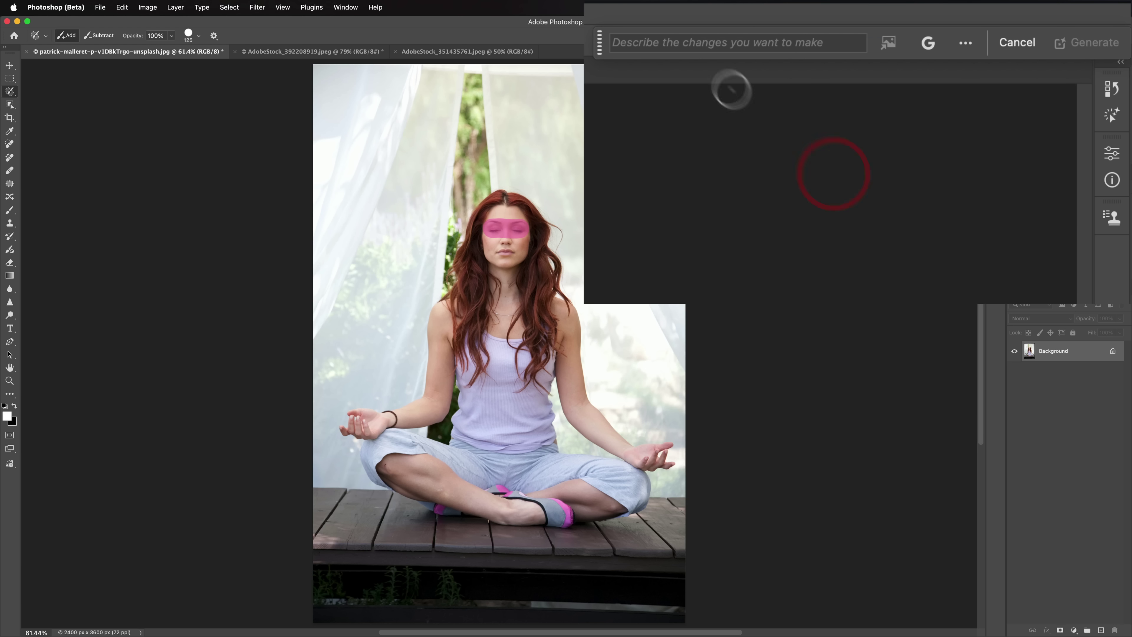
left_click(689, 40)
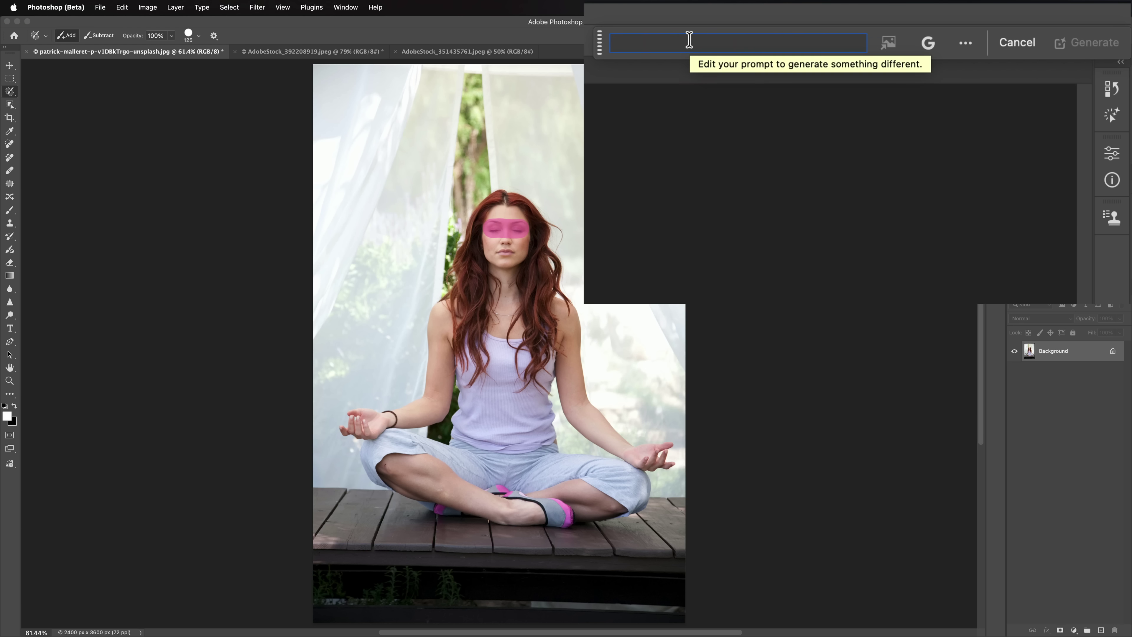
type("Ope")
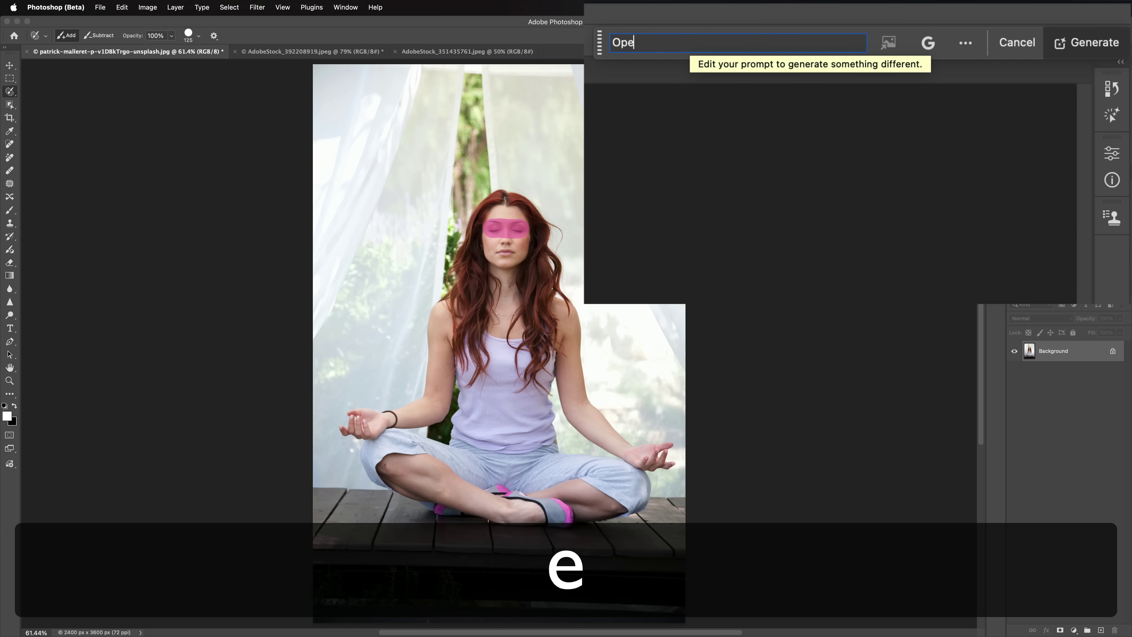
type("n her eyes")
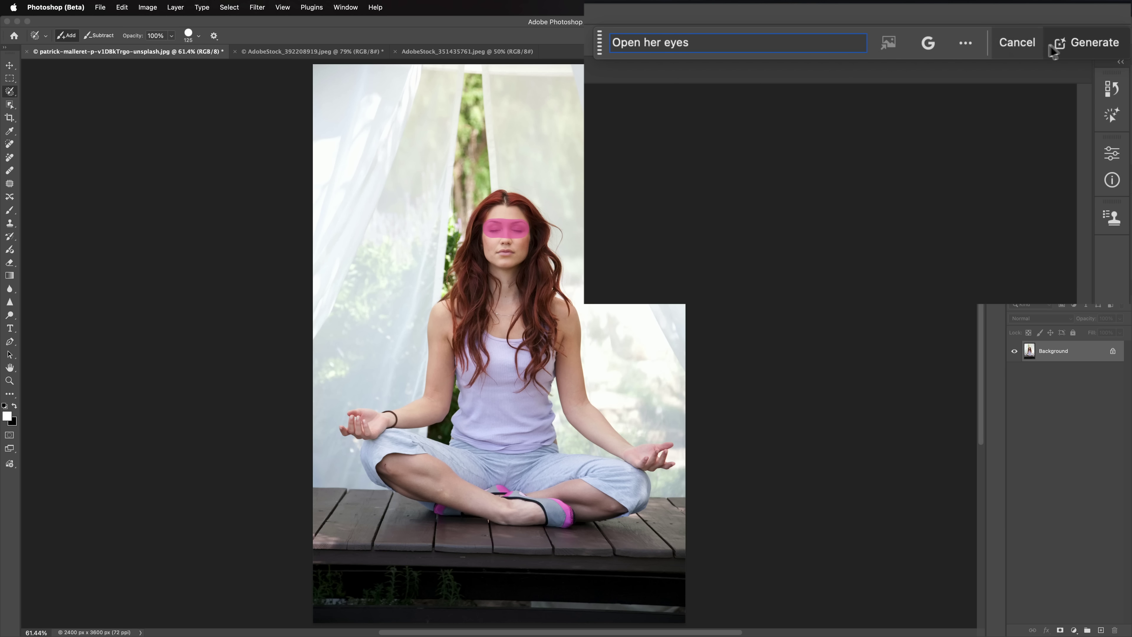
left_click(1082, 46)
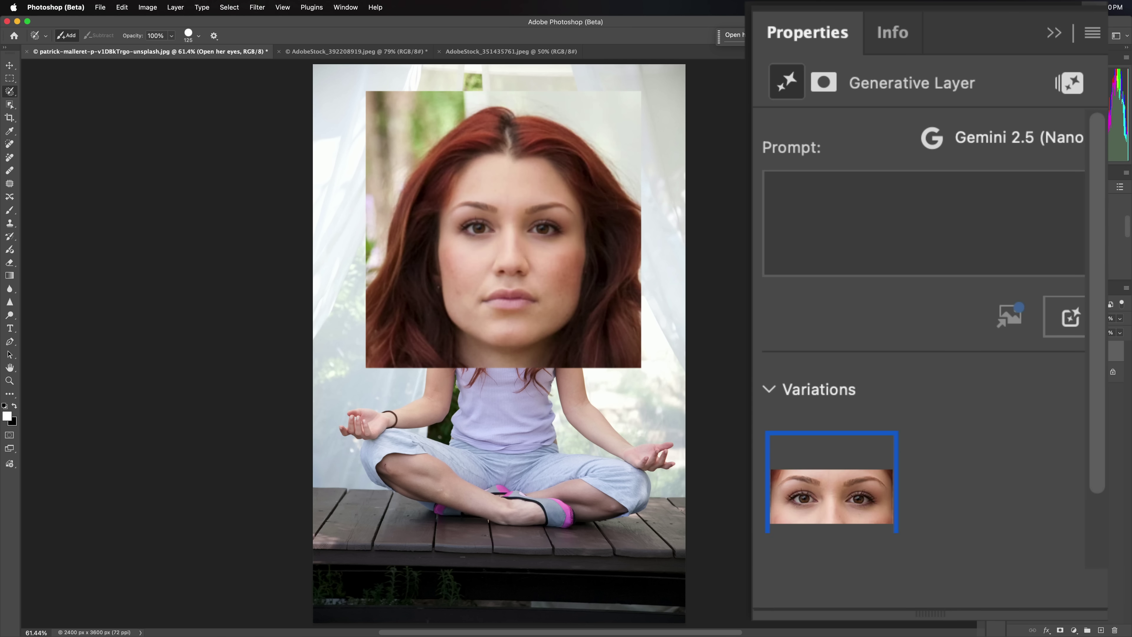
- Generate a second variation with Flux Kontext Pro, then display the brown-eyed Gemini 2.5 one
mouse_move(825, 477)
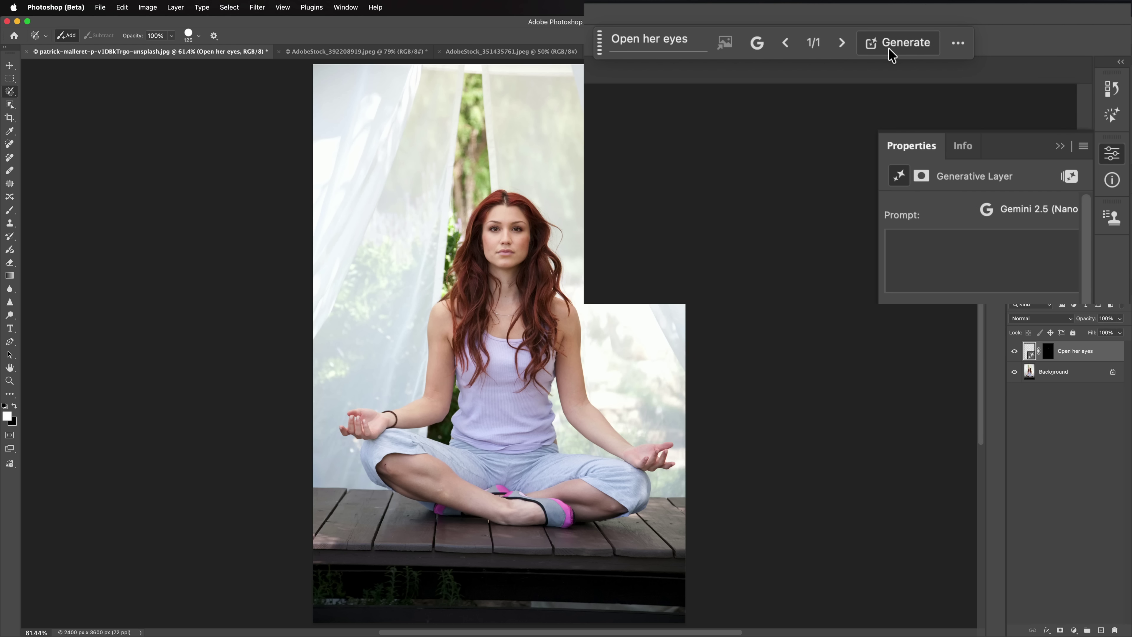
left_click(756, 44)
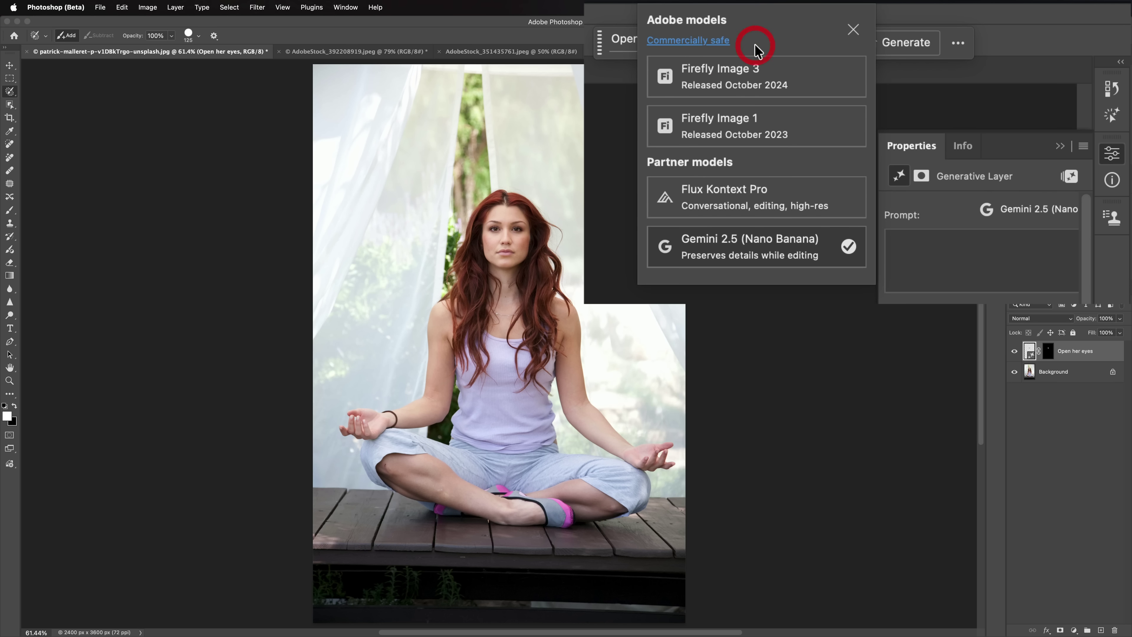
left_click(706, 192)
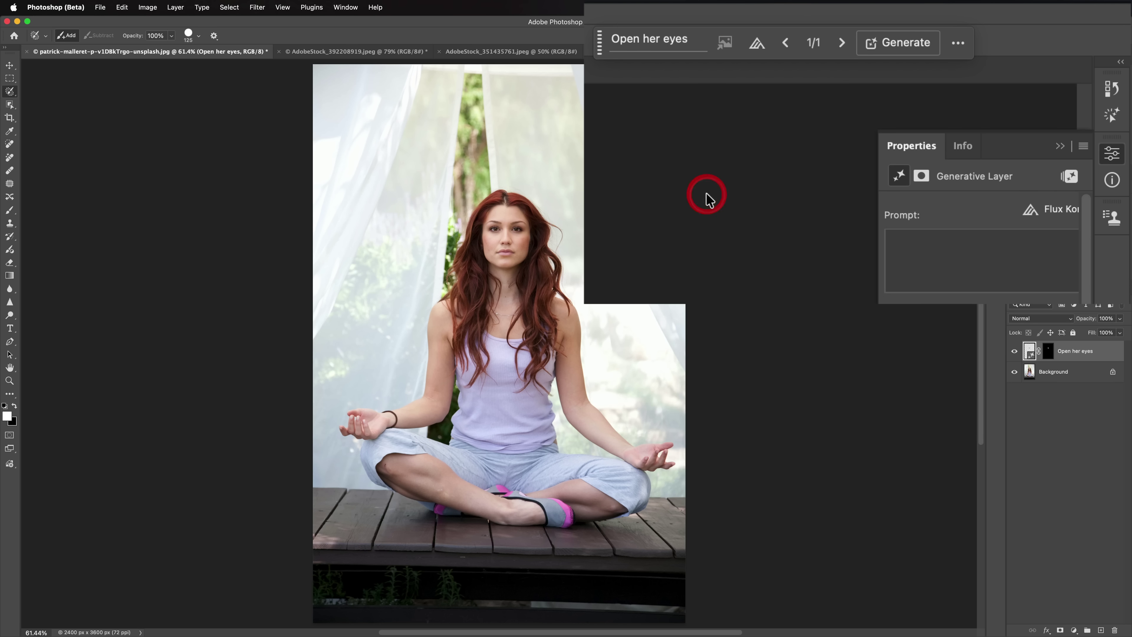
left_click(895, 45)
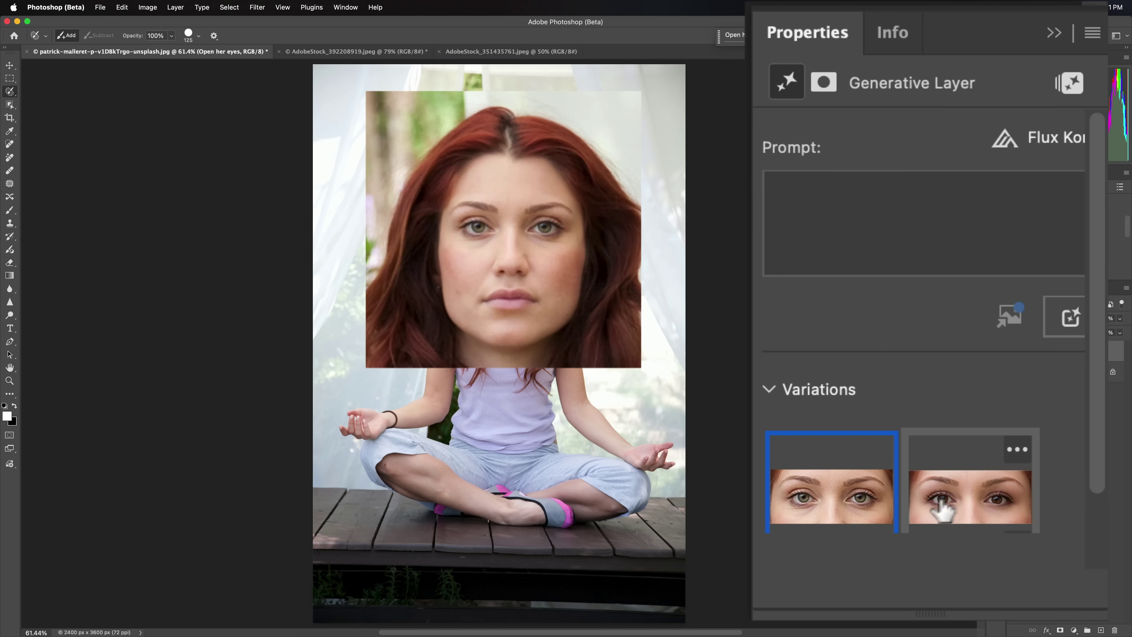
left_click(954, 498)
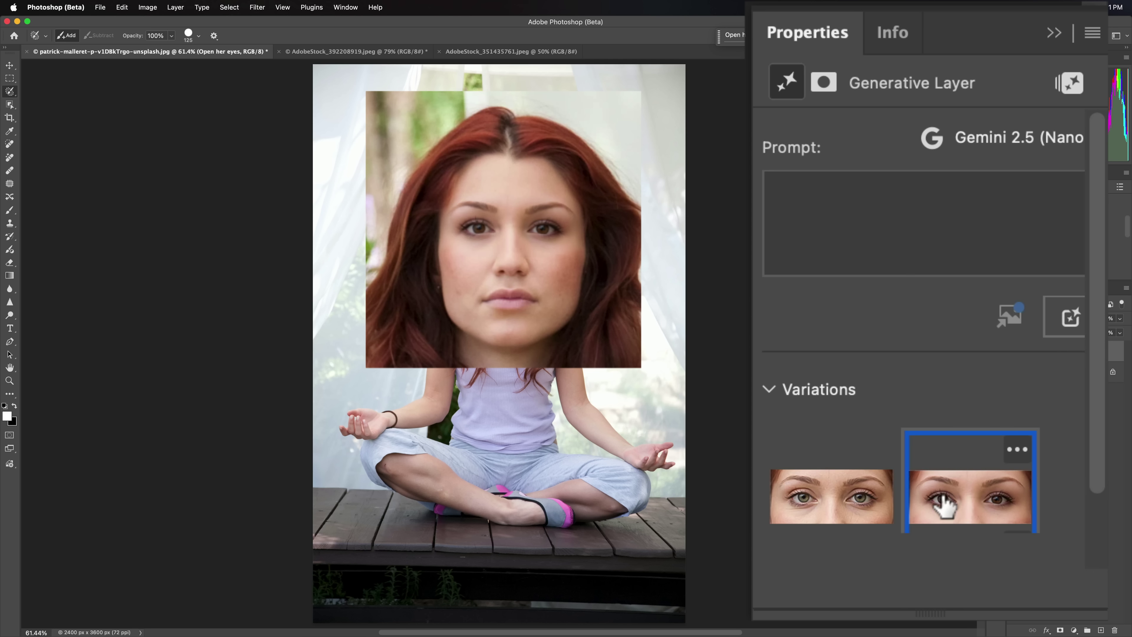
- Display the green-eyed Flux Kontext Pro variation on the canvas
left_click(822, 502)
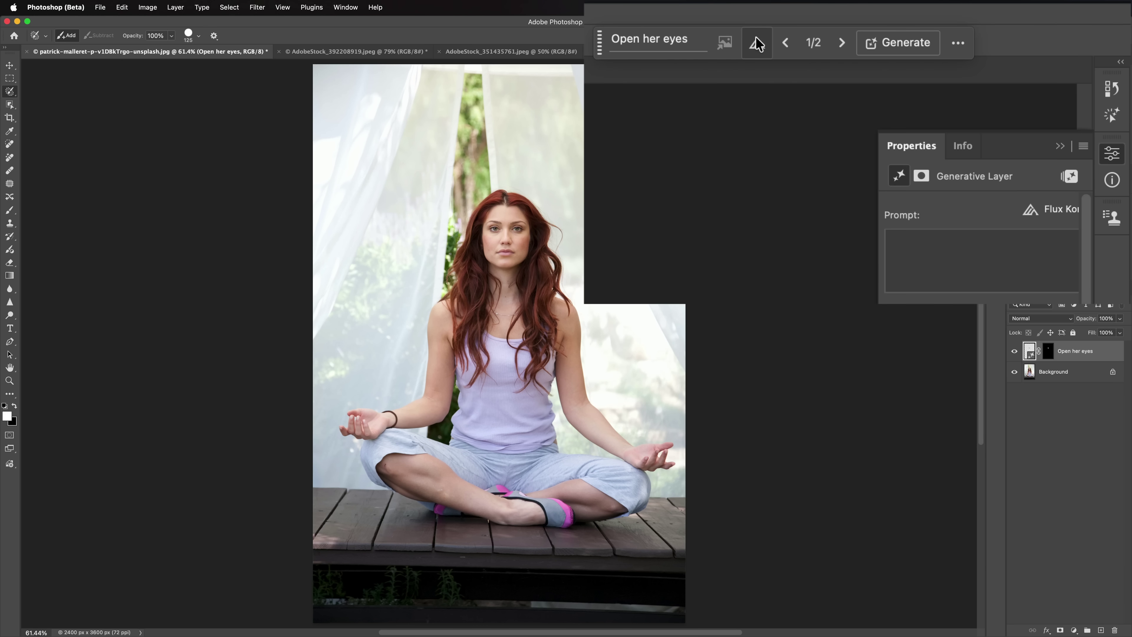
- Generate new eye variations with the Firefly Image 3 model
left_click(803, 36)
left_click(756, 39)
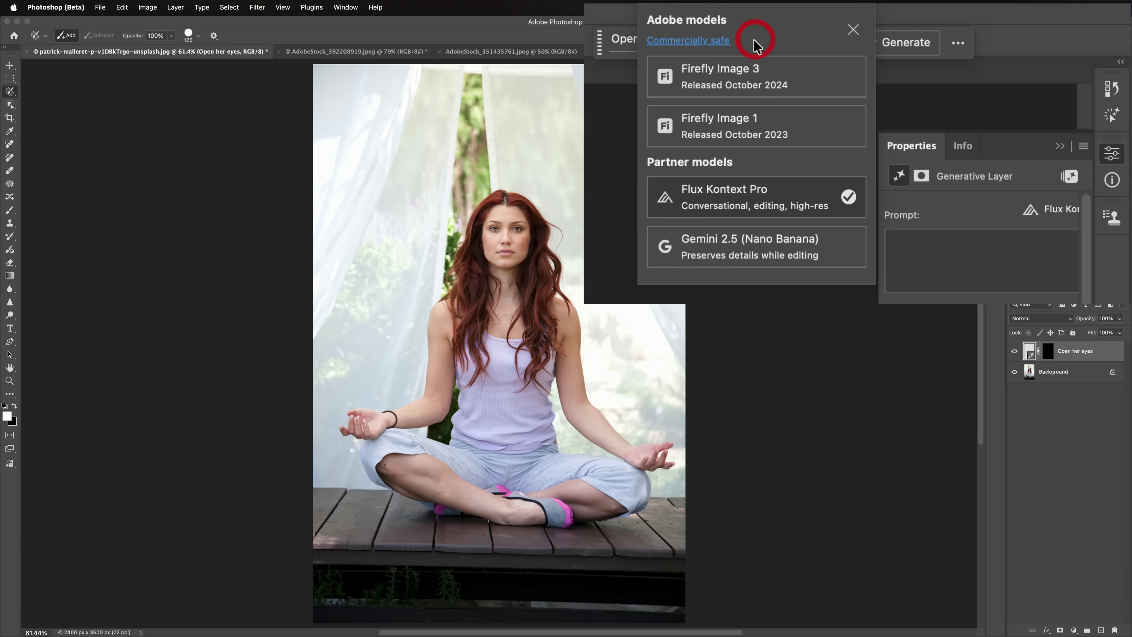
left_click(726, 74)
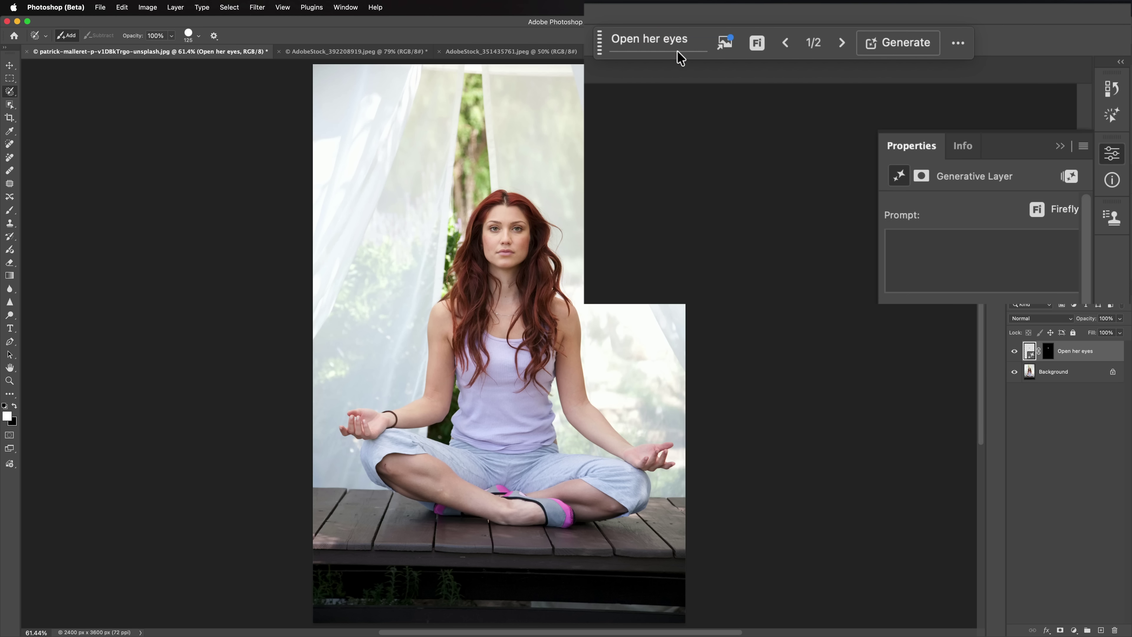
left_click(898, 43)
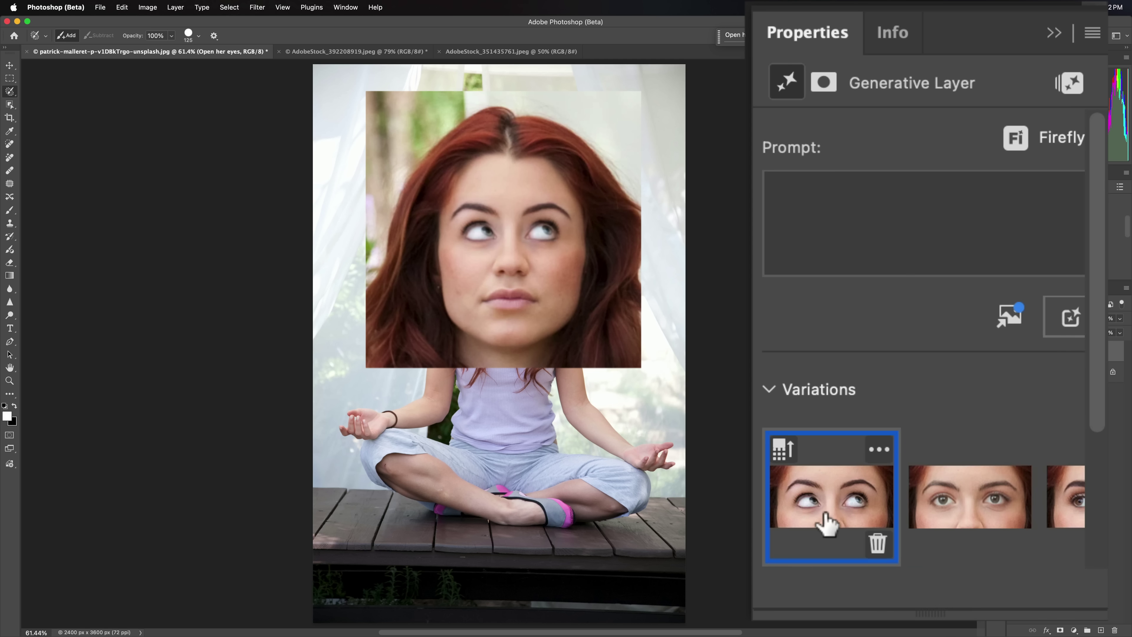
- Preview the Firefly eye variations and apply the third, sideways-glancing one
left_click(947, 500)
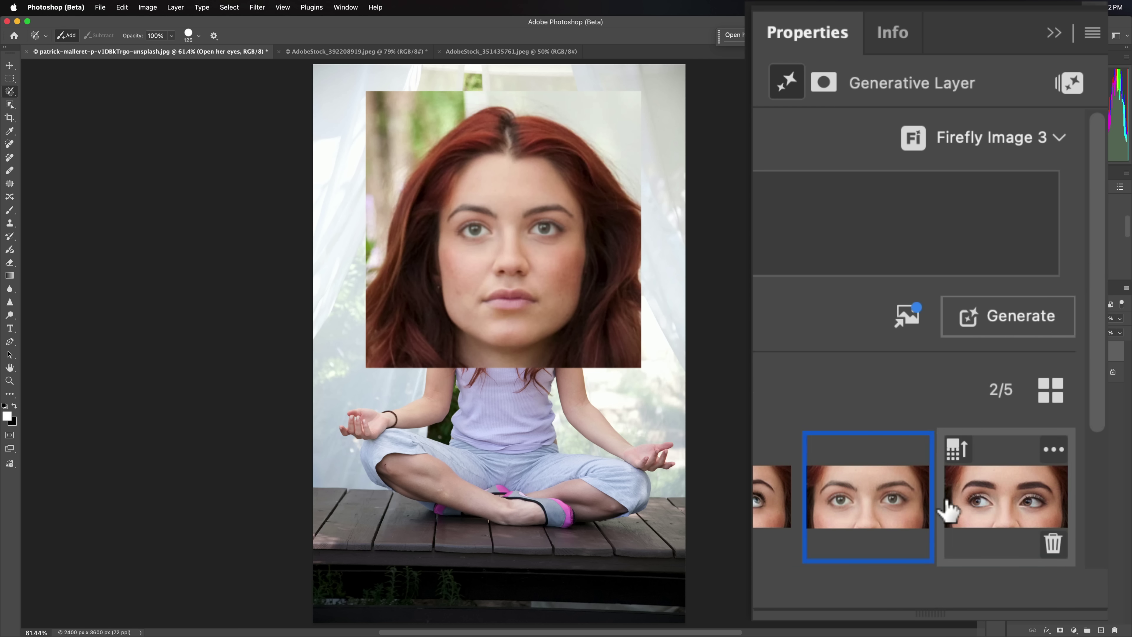
left_click(986, 502)
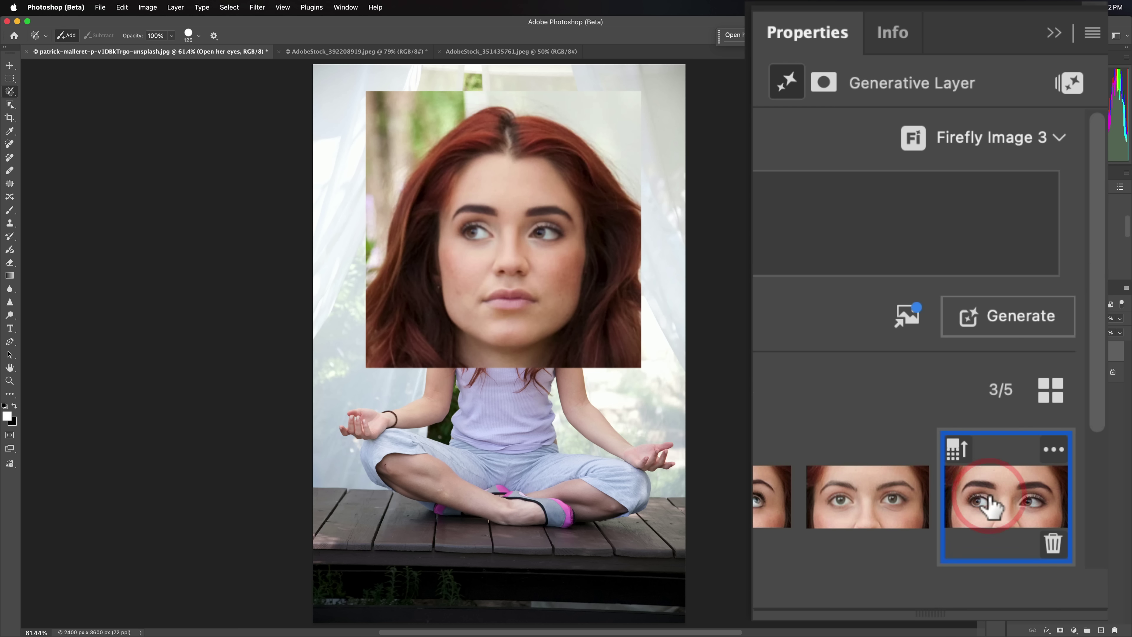
scroll(988, 502, "down", 5)
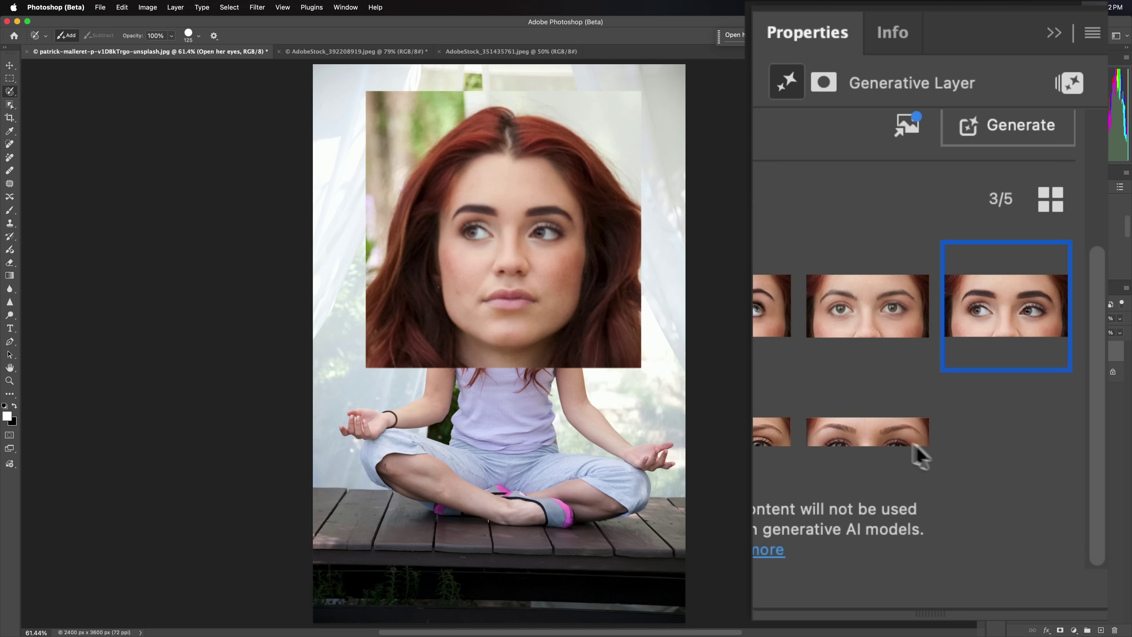
left_click(893, 451)
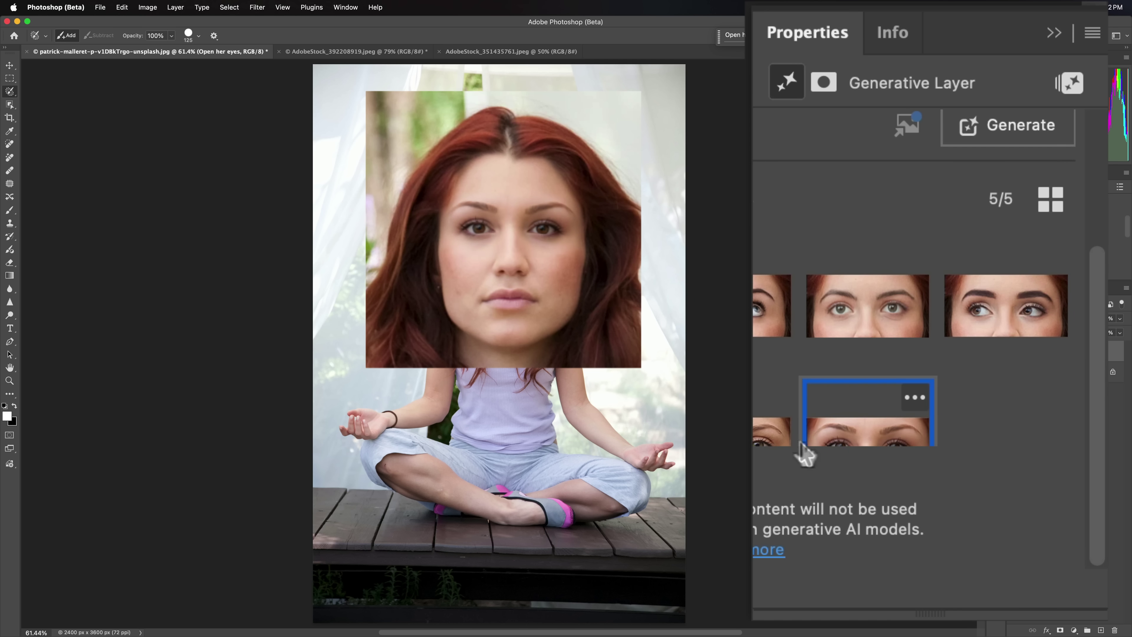
left_click(764, 448)
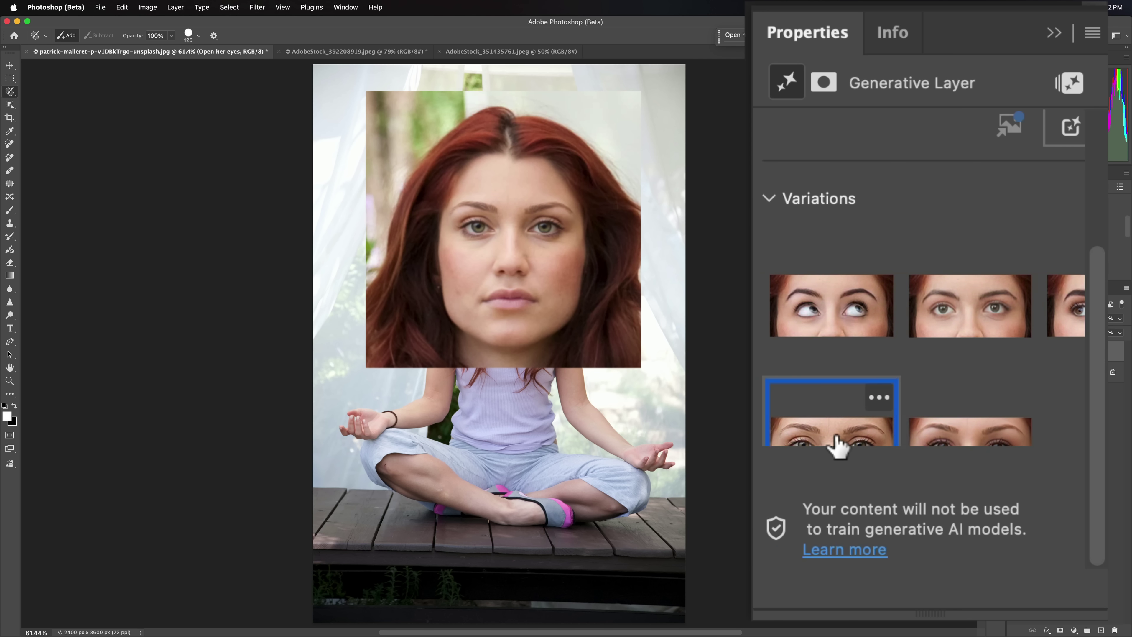
left_click(922, 448)
left_click(841, 330)
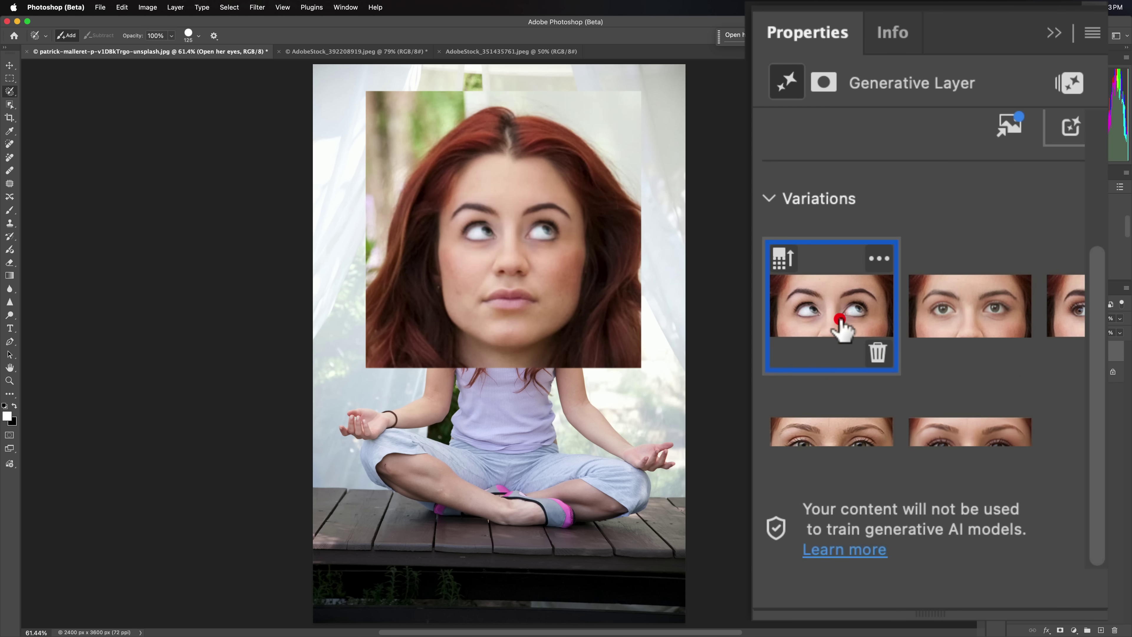
left_click(978, 318)
left_click(1064, 313)
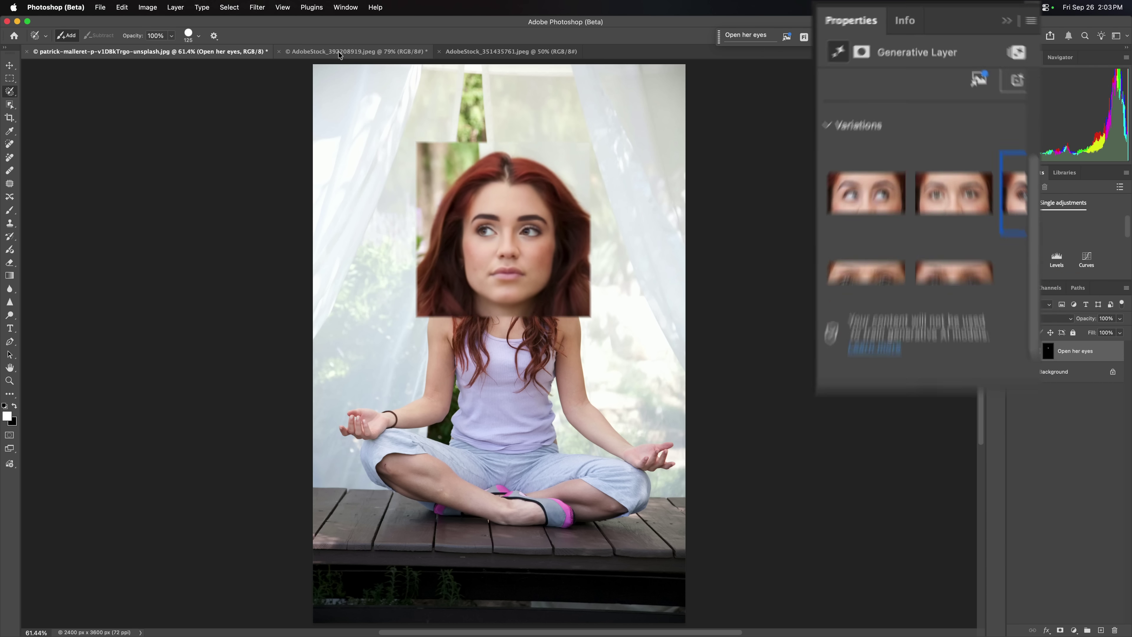
- In the street photo, select the couple with Select subject and start Generative Fill
left_click(341, 52)
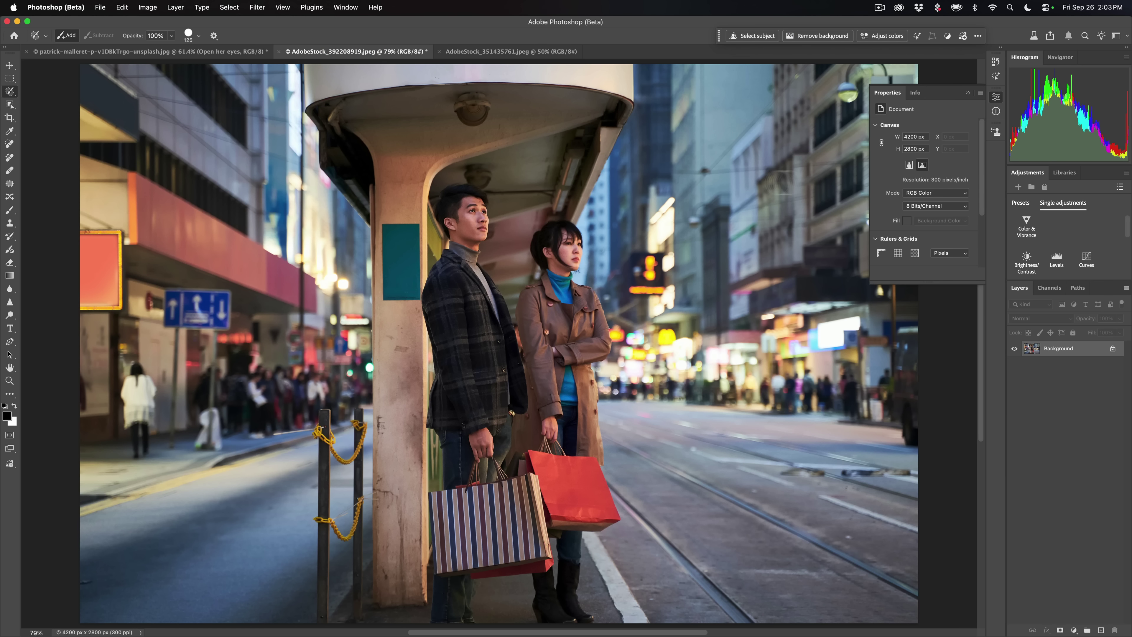
left_click(967, 93)
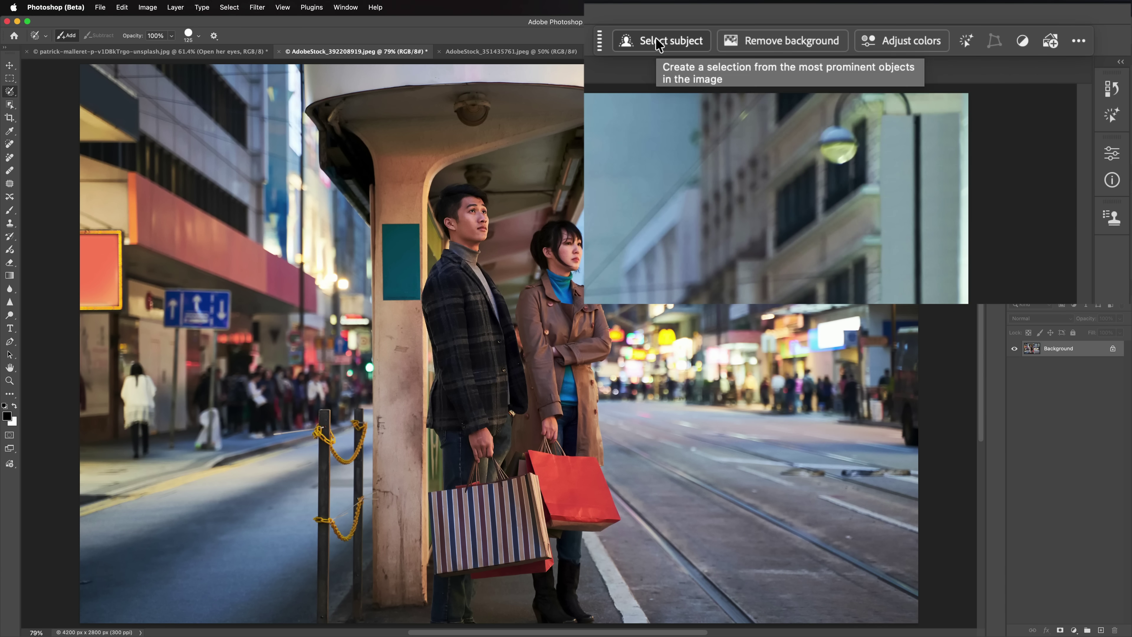
left_click(658, 43)
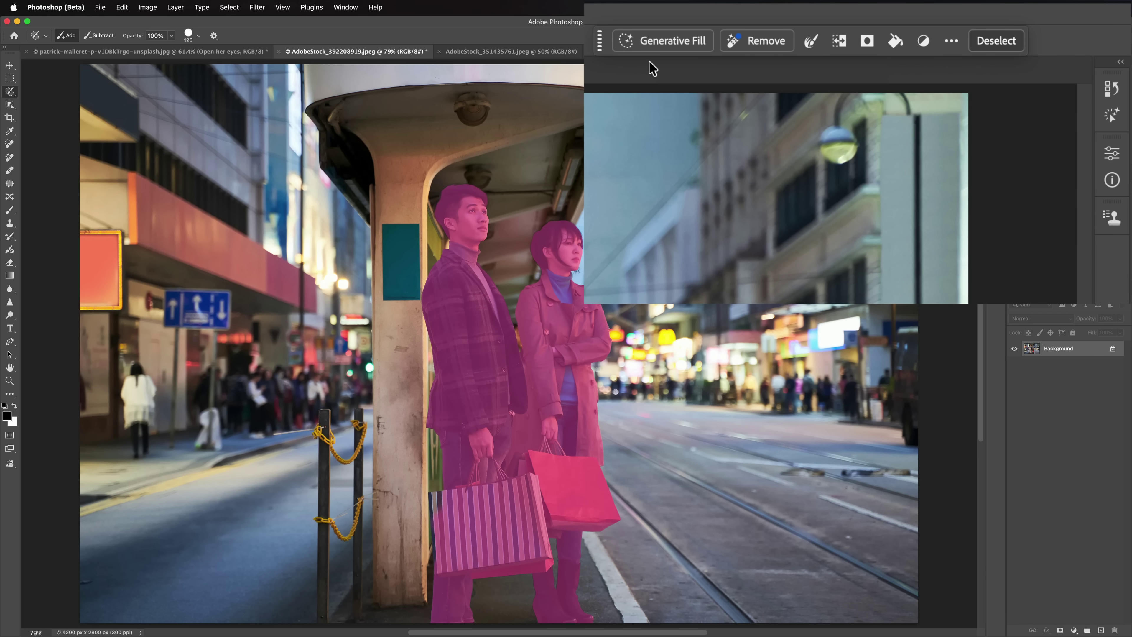
left_click(660, 42)
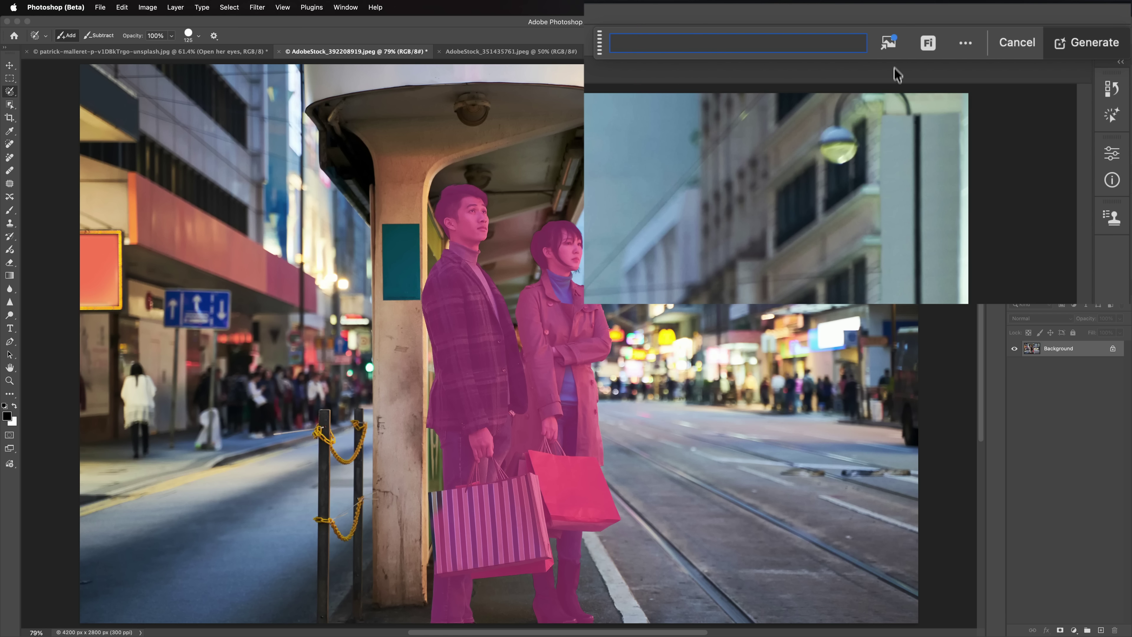
- Generate 'Have them face and look at the camera' with Gemini 2.5 (Nano Banana)
left_click(923, 43)
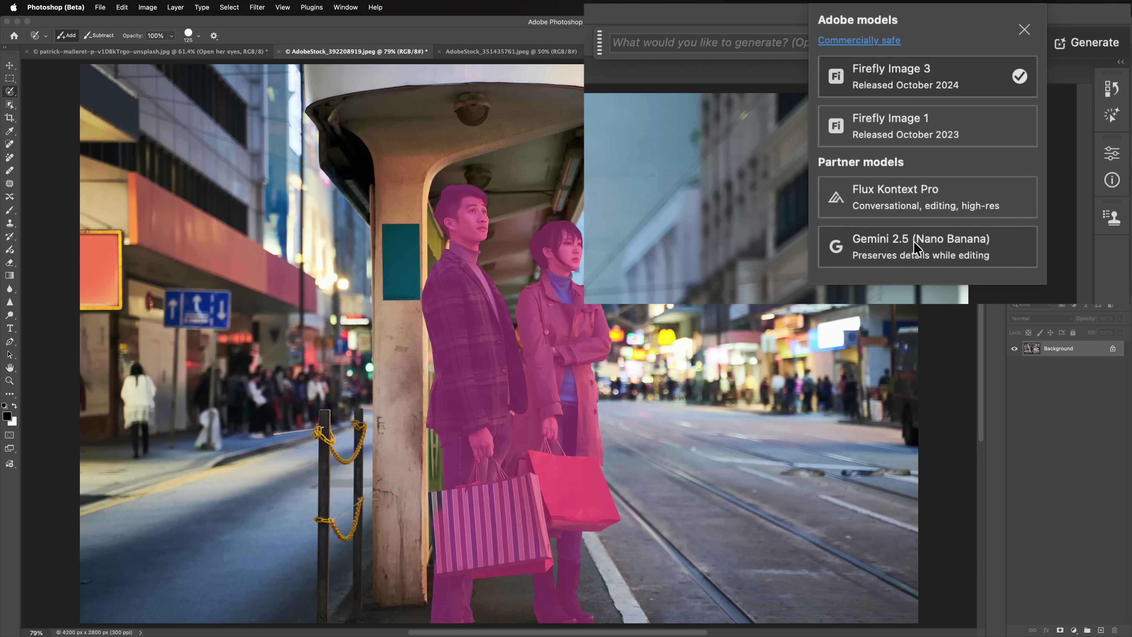
left_click(891, 247)
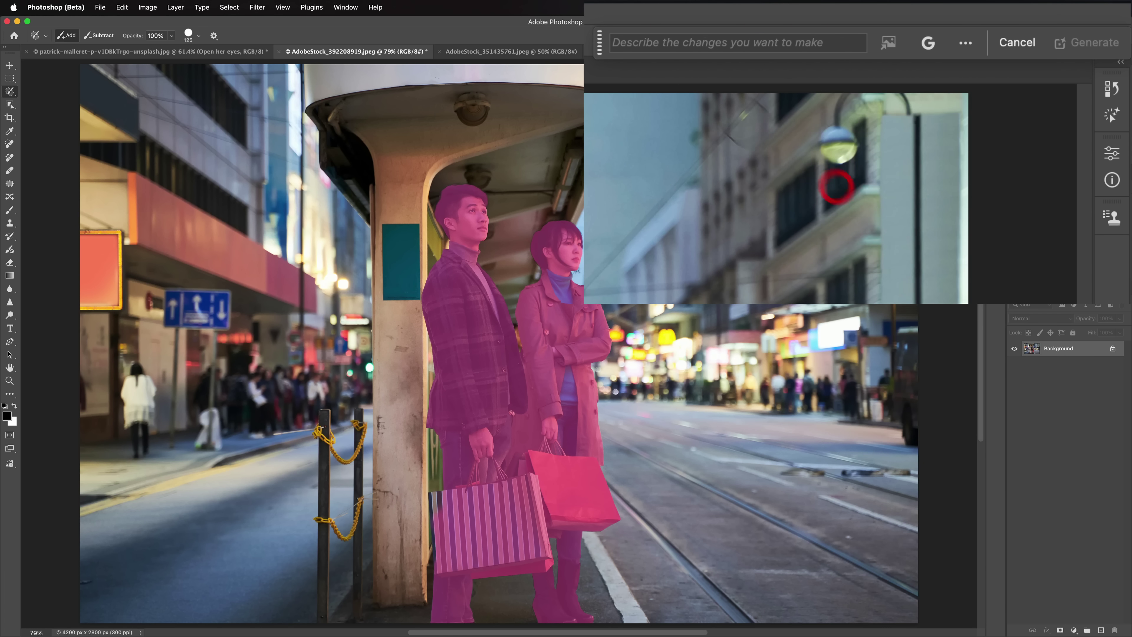
left_click(688, 43)
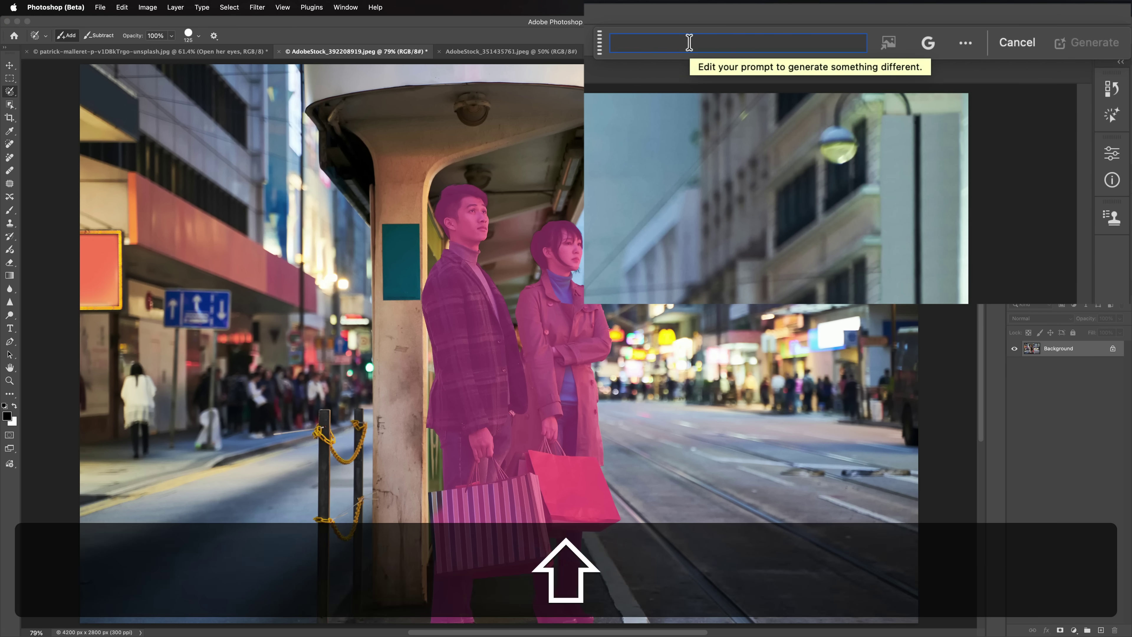
type("Have ")
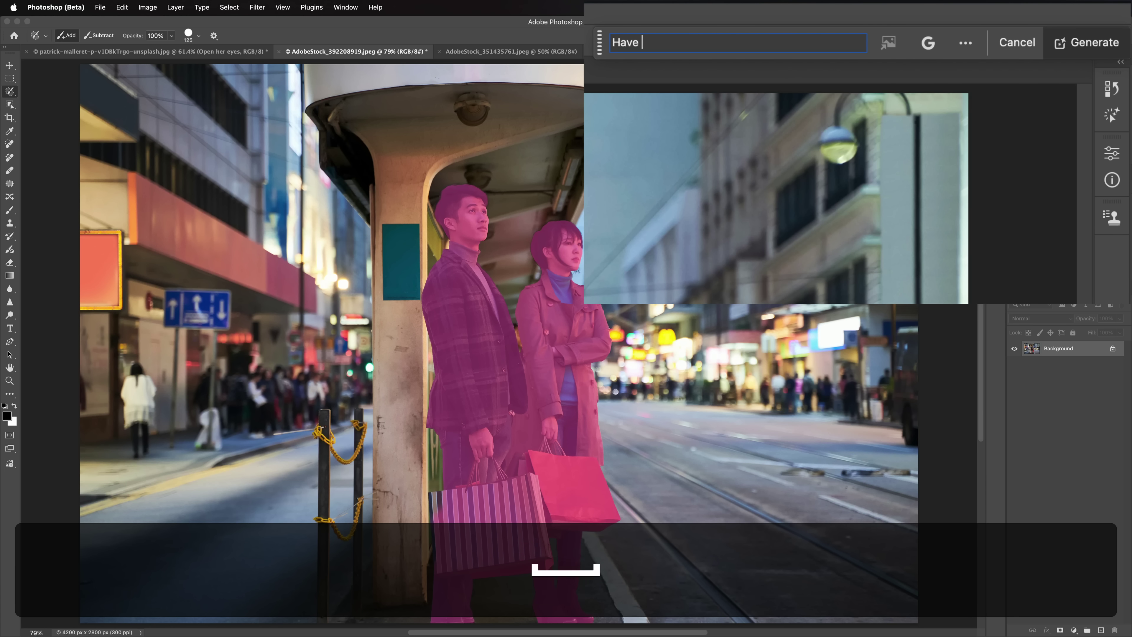
type("them fac")
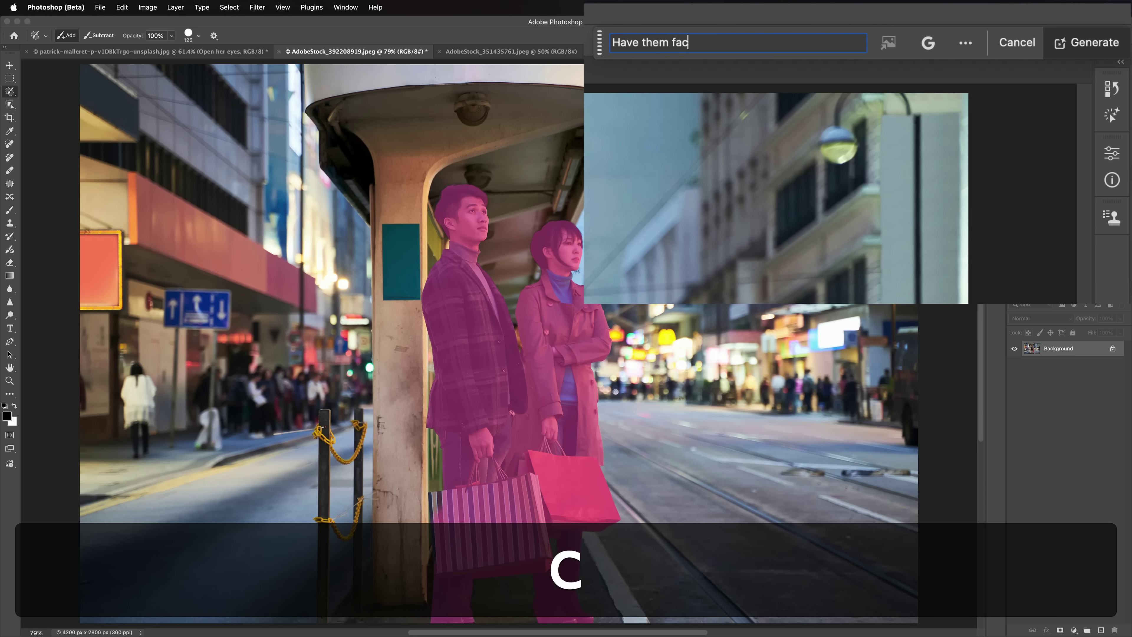
type("e and")
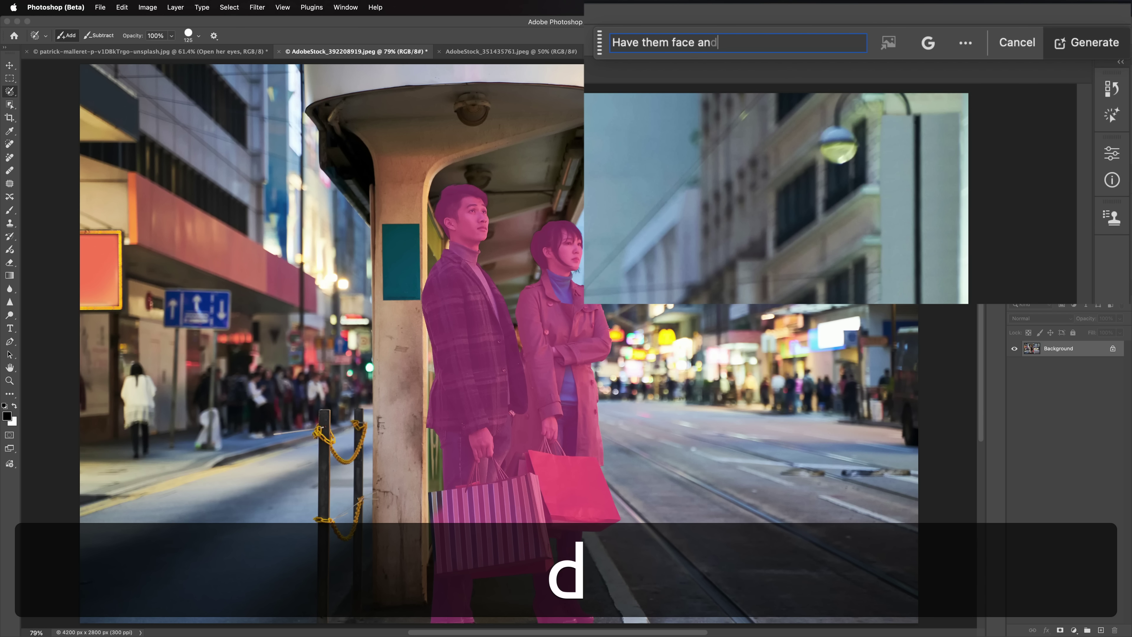
type(" look at t")
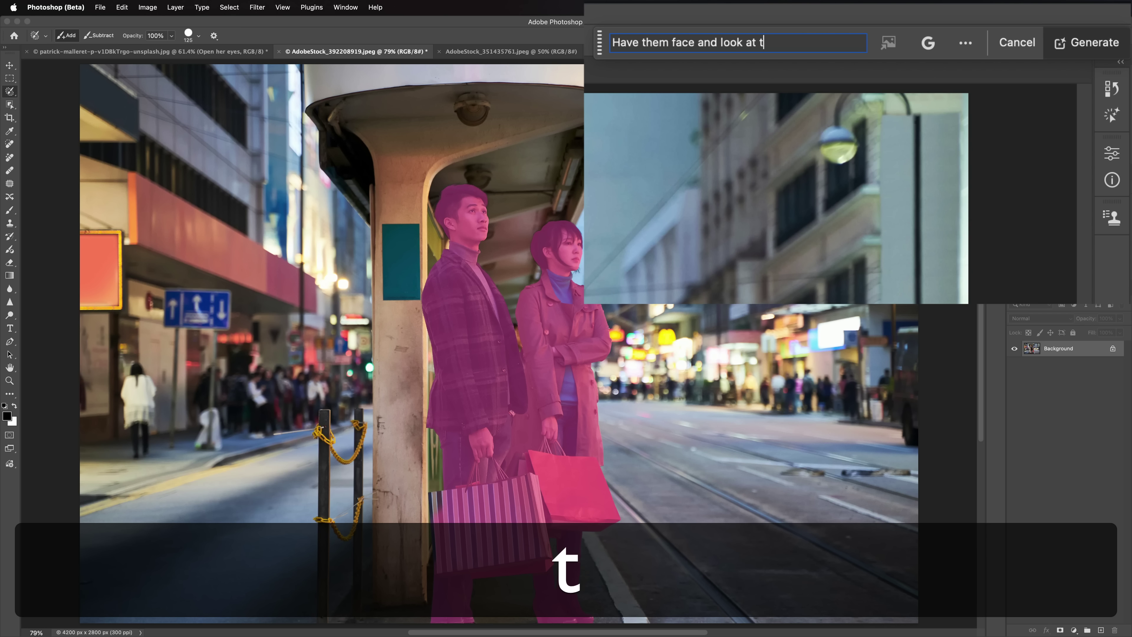
type("he camera")
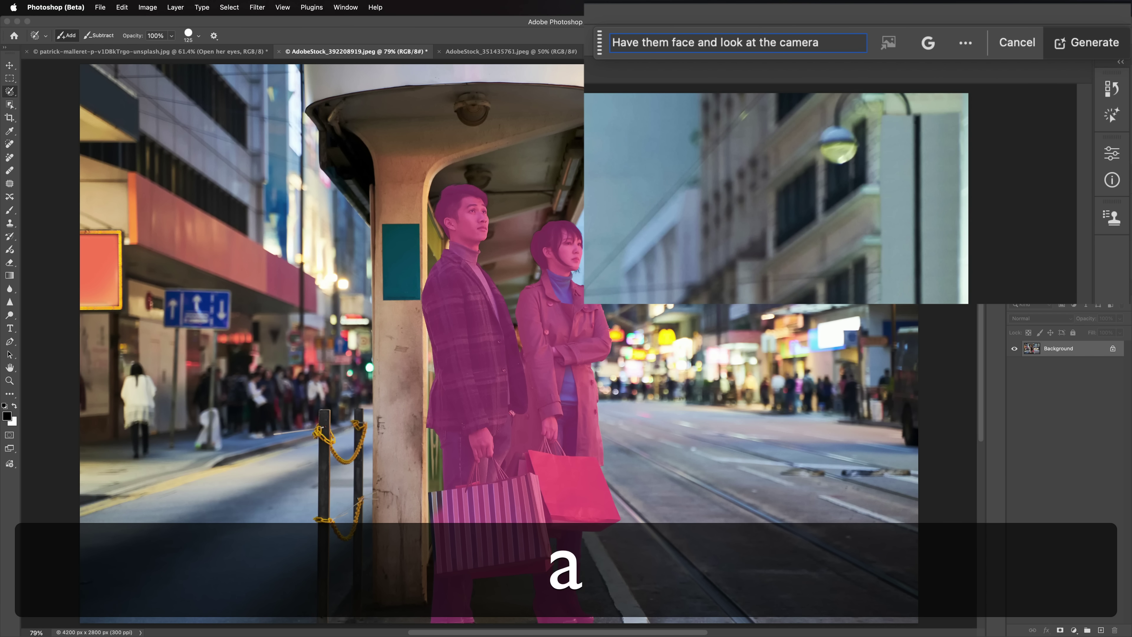
left_click(1069, 42)
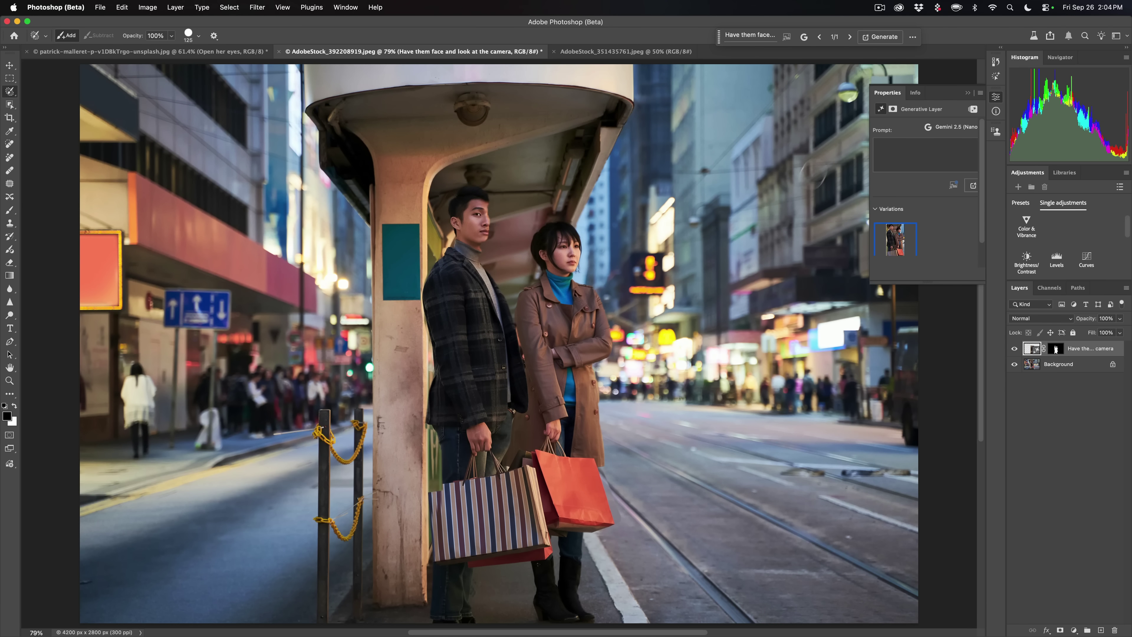
- Undo the generated layer and couple selection, and collapse the Properties panel
scroll(625, 257, "down", 1)
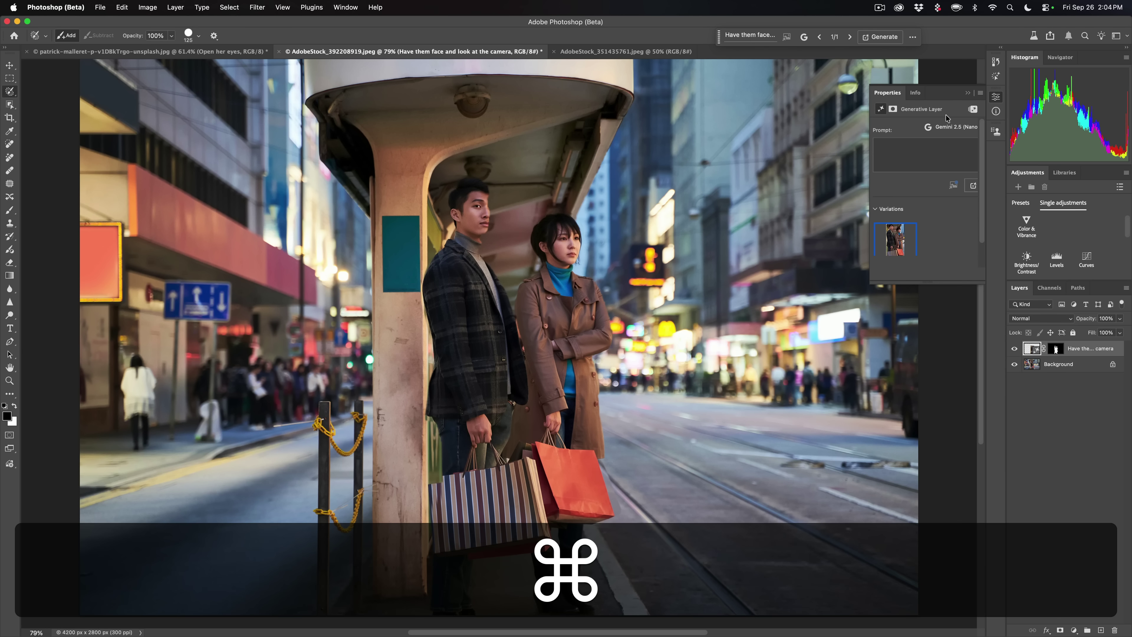
key("super+z")
key("super+z")
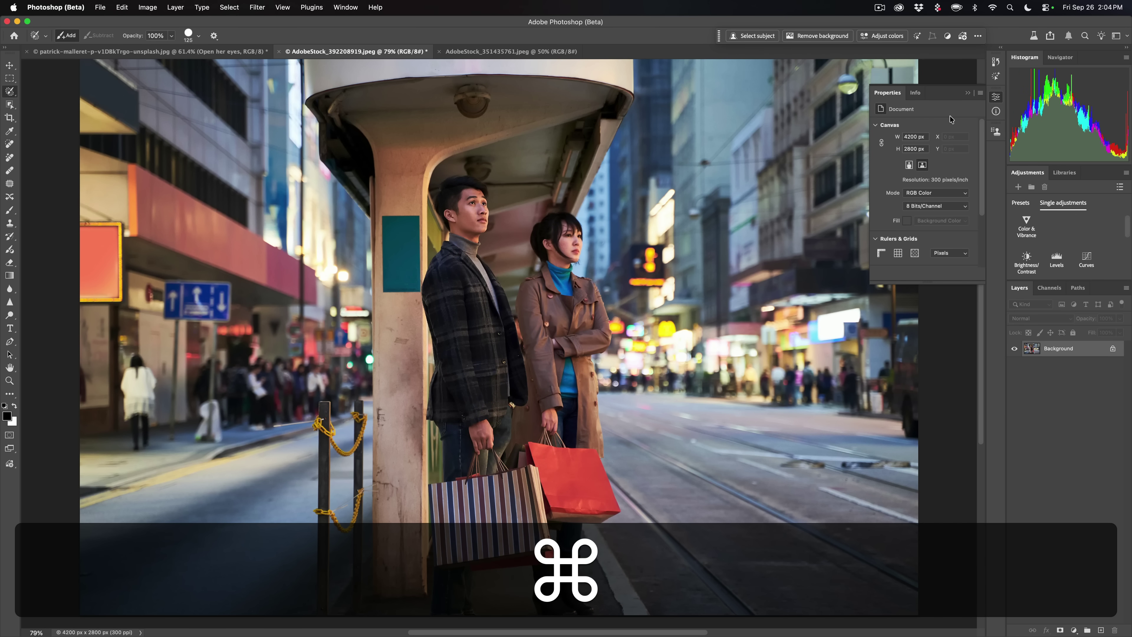
left_click(969, 94)
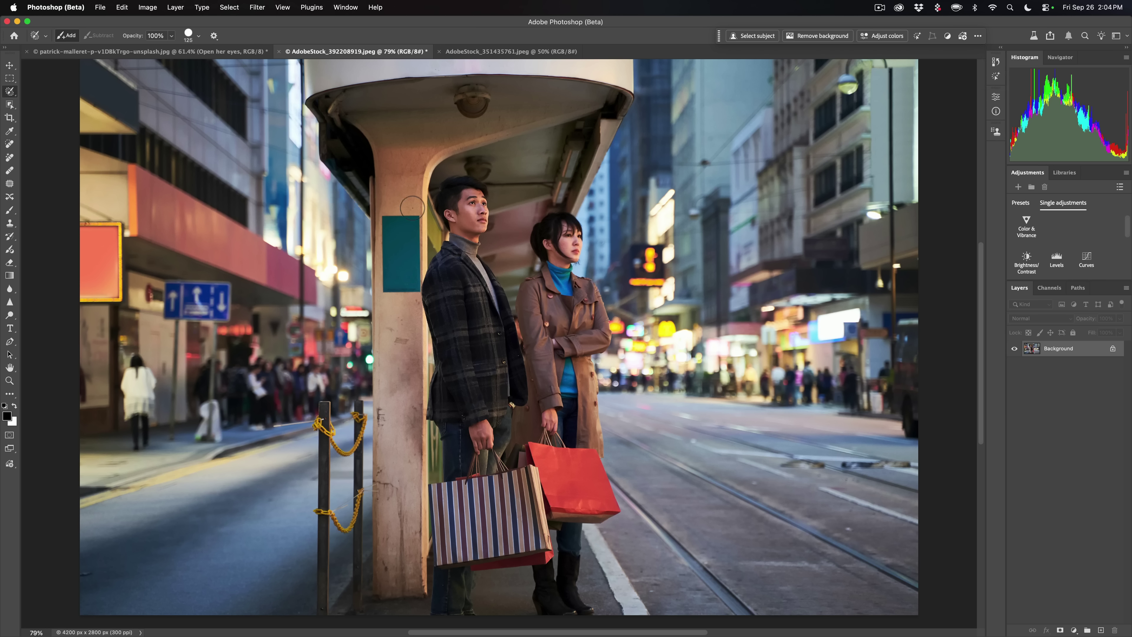
- With a size 400 brush, select the pillar and couple for Generative Fill, keeping Gemini 2.5
key("bracketright")
key("bracketright")
key("bracketright")
key("bracketright")
key("bracketright")
key("bracketright")
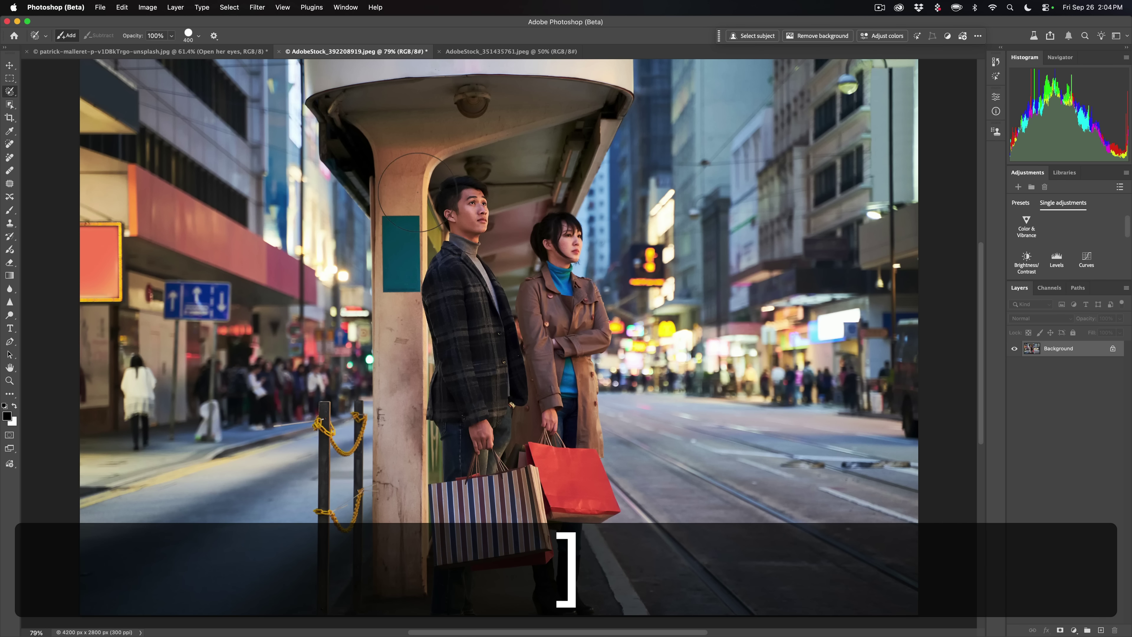
mouse_move(419, 200)
left_mouse_down()
mouse_move(534, 212)
mouse_move(577, 224)
mouse_move(584, 239)
mouse_move(587, 603)
mouse_move(423, 604)
mouse_move(436, 361)
mouse_move(418, 230)
mouse_move(480, 228)
mouse_move(473, 250)
mouse_move(531, 268)
mouse_move(491, 281)
mouse_move(525, 301)
mouse_move(470, 313)
mouse_move(529, 325)
mouse_move(535, 339)
mouse_move(467, 366)
mouse_move(529, 379)
mouse_move(483, 412)
mouse_move(484, 505)
mouse_move(516, 548)
mouse_move(538, 551)
mouse_move(534, 421)
mouse_move(477, 543)
left_mouse_up()
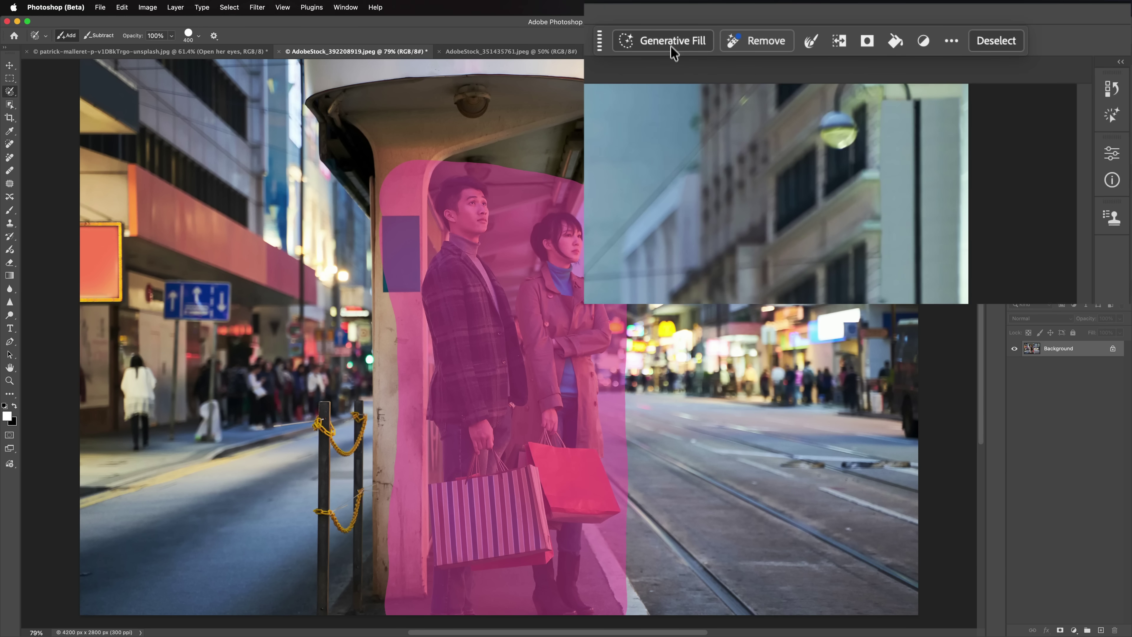
left_click(672, 42)
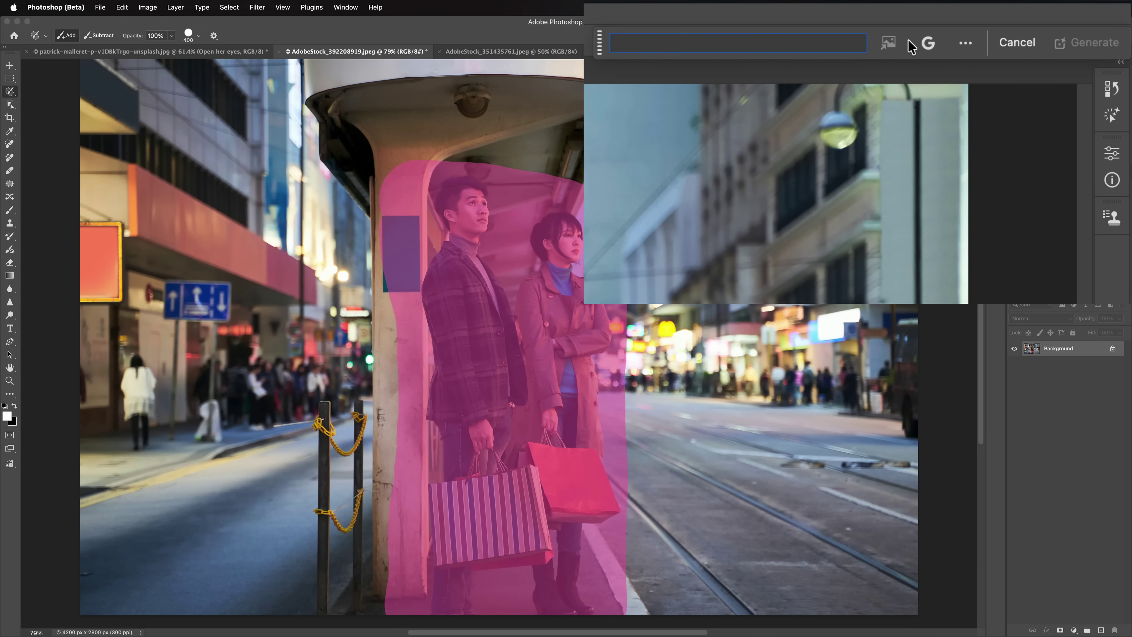
left_click(927, 46)
left_click(910, 242)
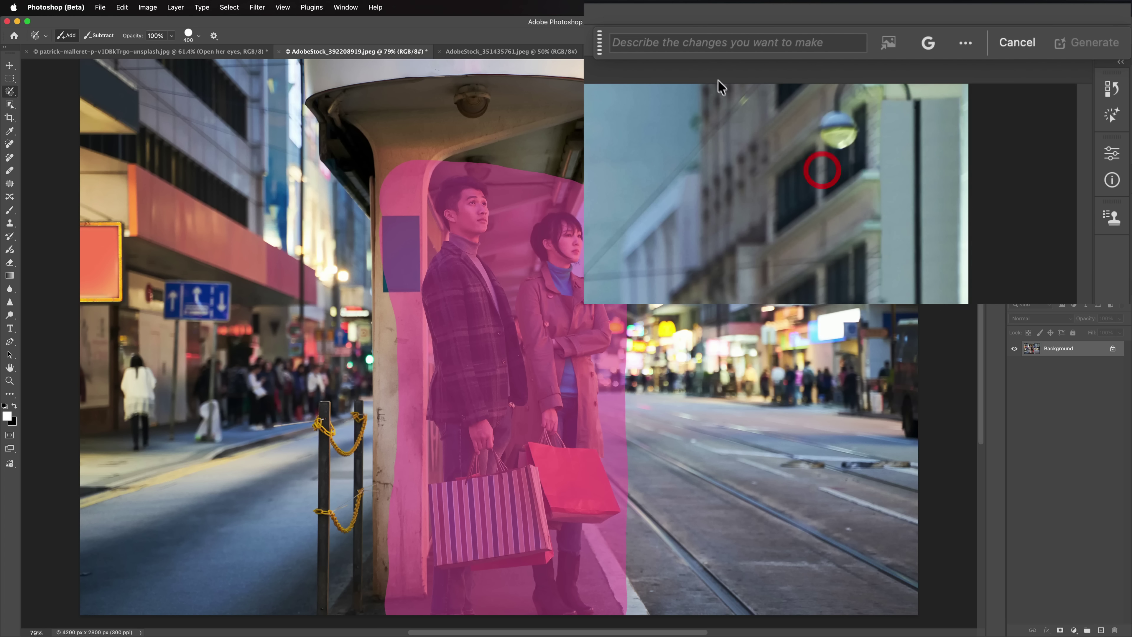
- Enter the prompt 'have them turn and face the camera'
left_click(696, 43)
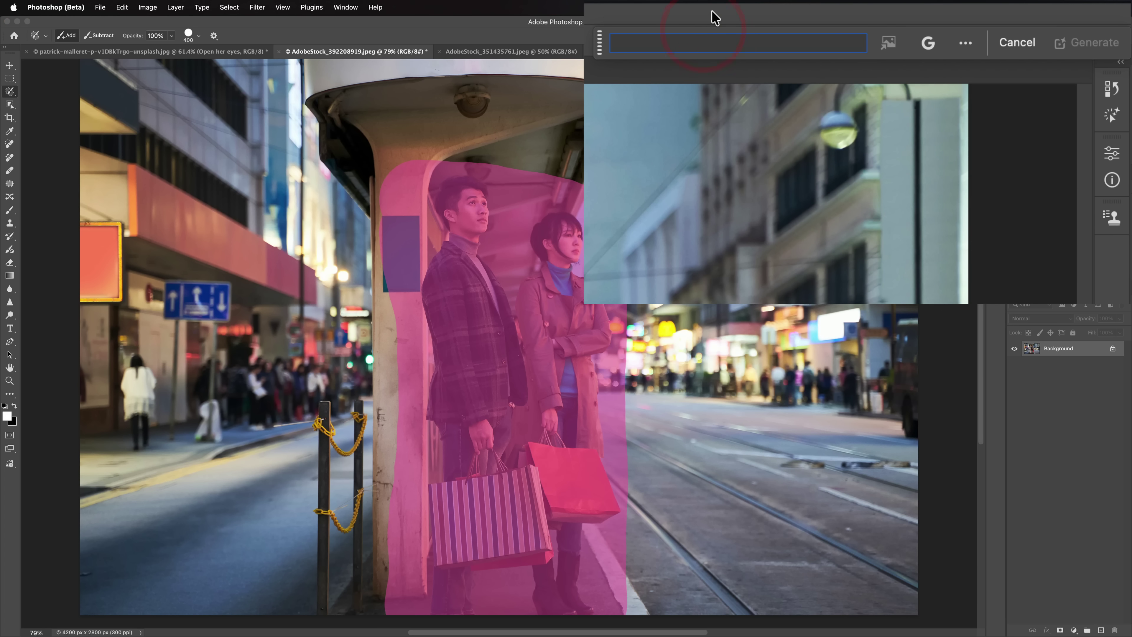
type("a van")
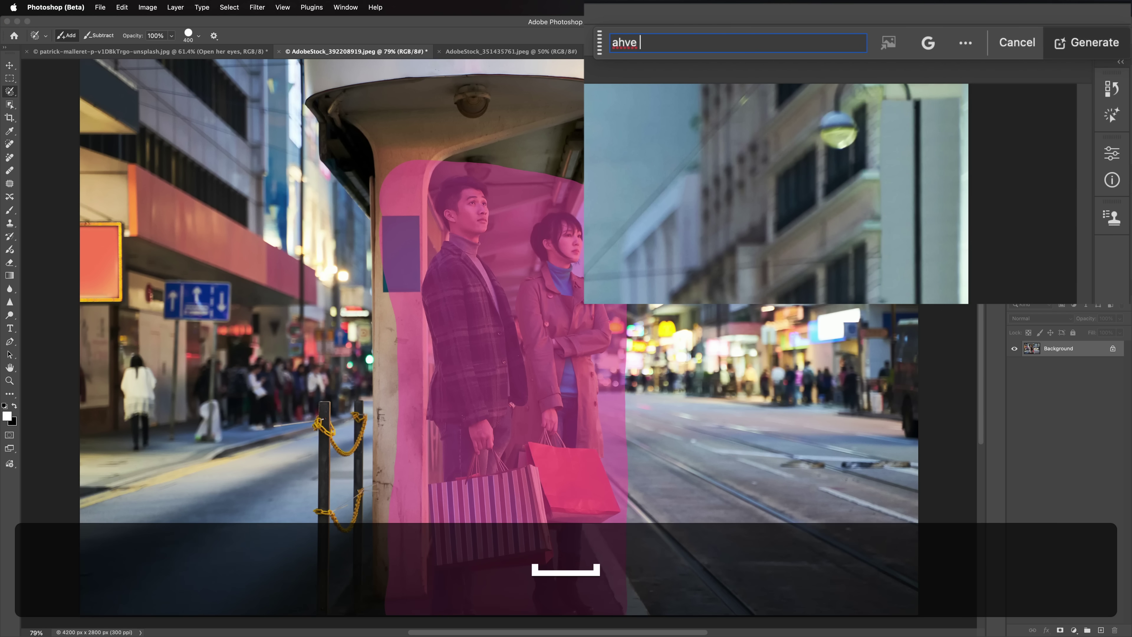
key("BackSpace")
key("BackSpace")
key("BackSpace")
key("BackSpace")
key("BackSpace")
key("BackSpace")
type("have t")
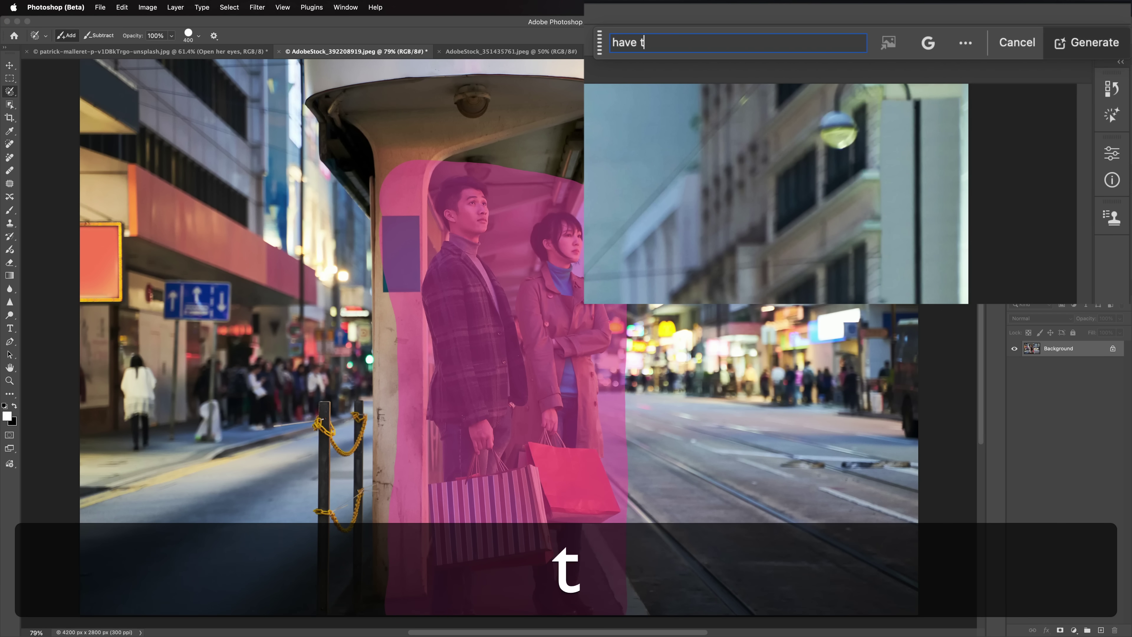
type("hem turn and")
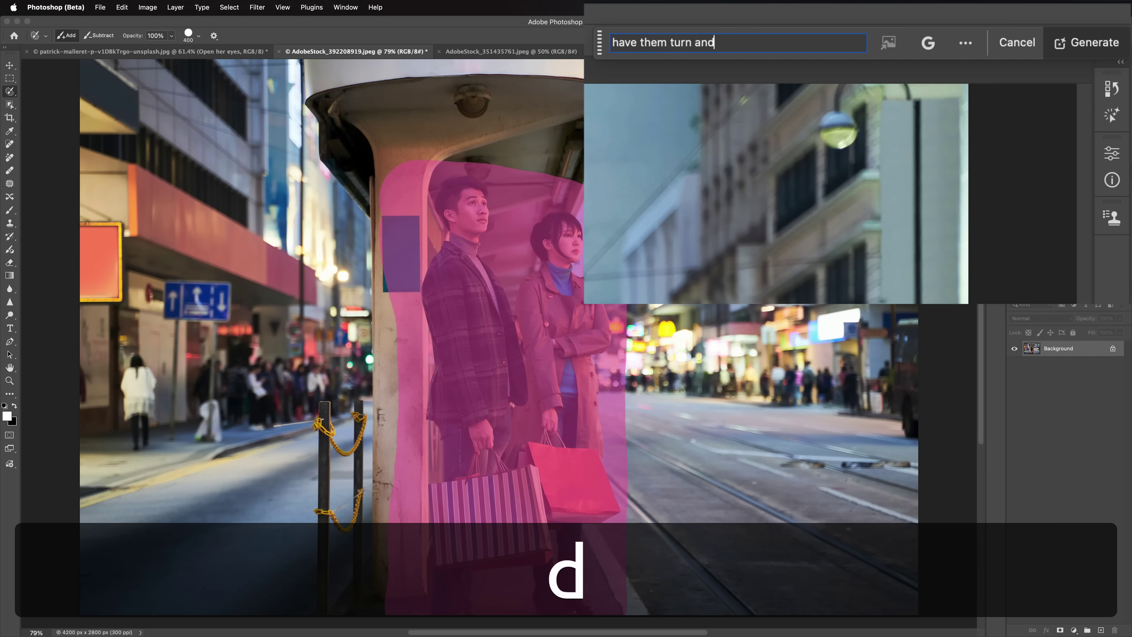
type(" face teh ca")
key("BackSpace")
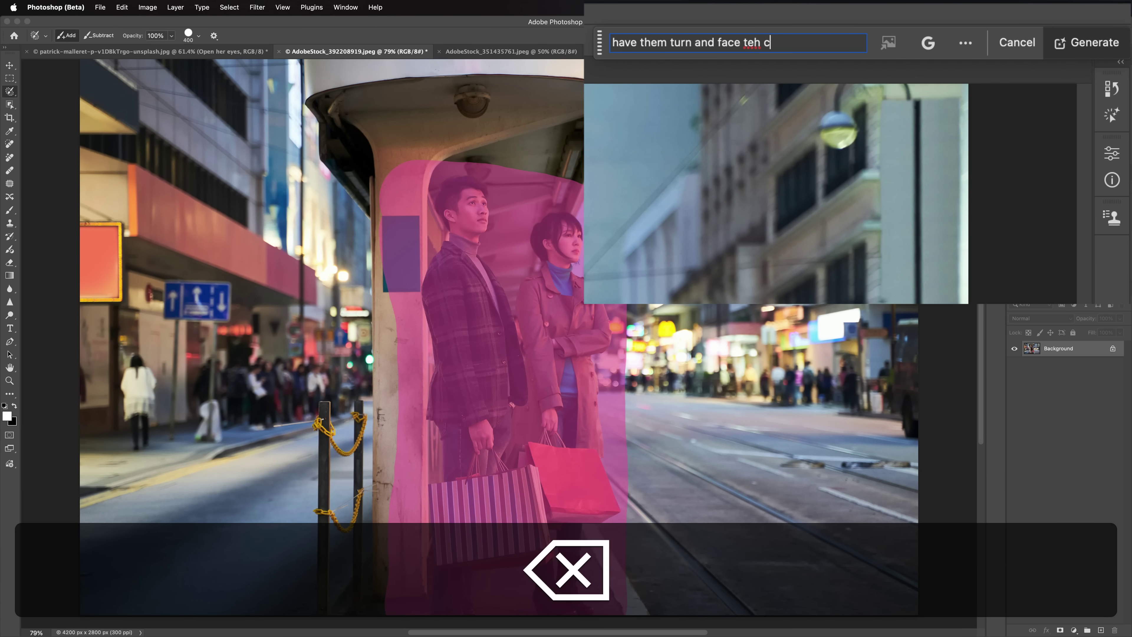
key("BackSpace")
type("he camera")
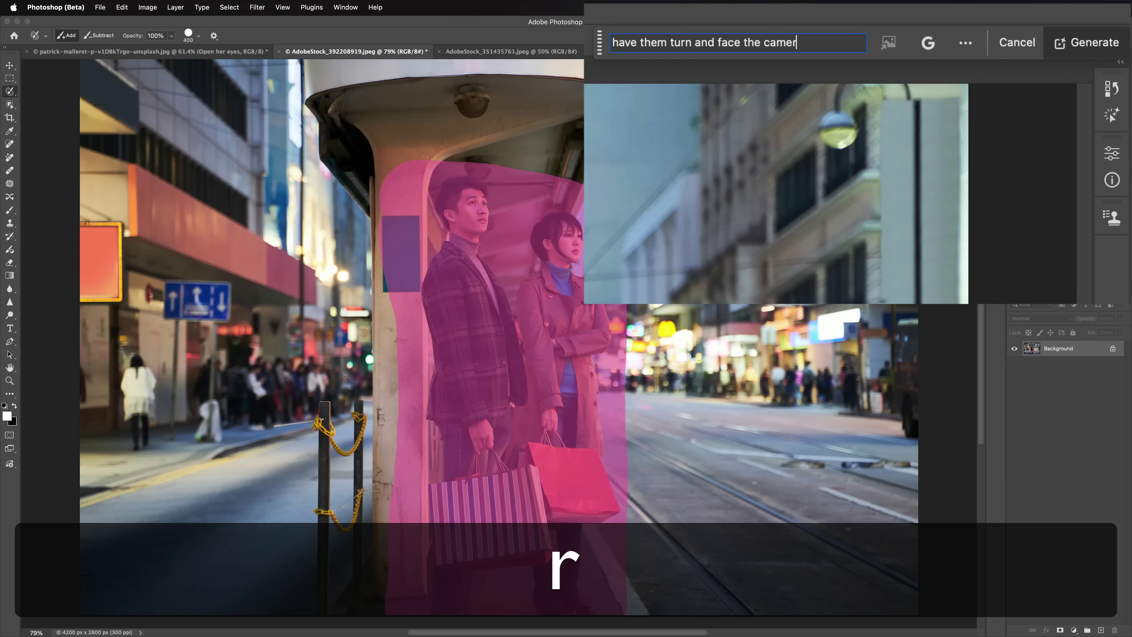
- Generate the 'have them turn and face the camera' fill on the couple
left_click(1083, 43)
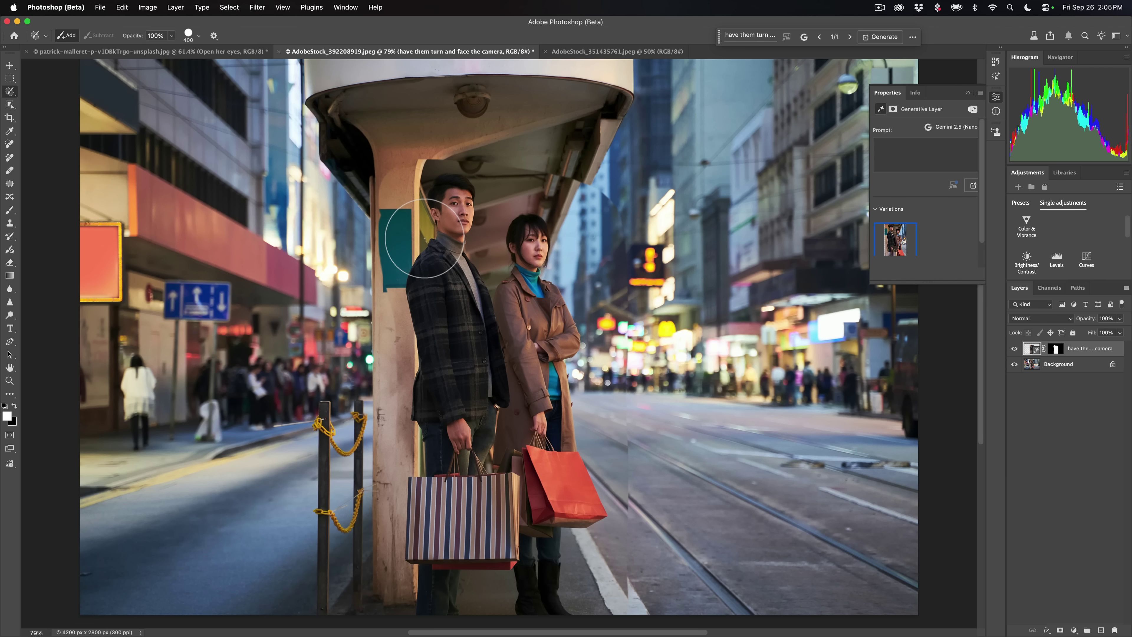
- Undo the generated layer, set brush hardness to 0%, and paint a soft selection over the couple
key("super")
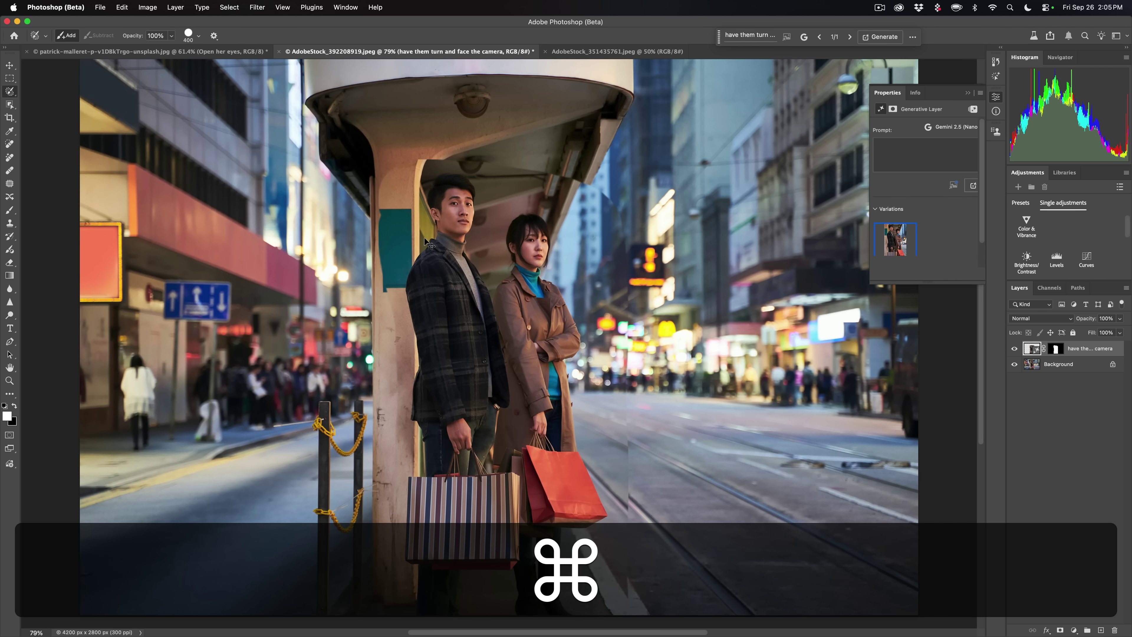
key("super+z")
key("super+z")
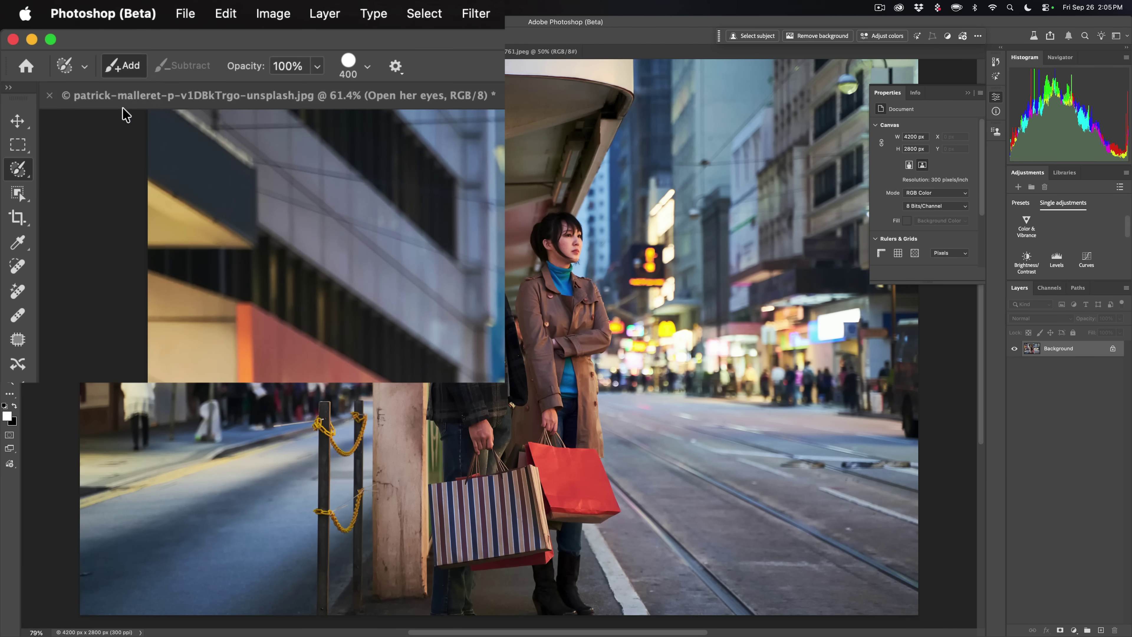
left_click(368, 70)
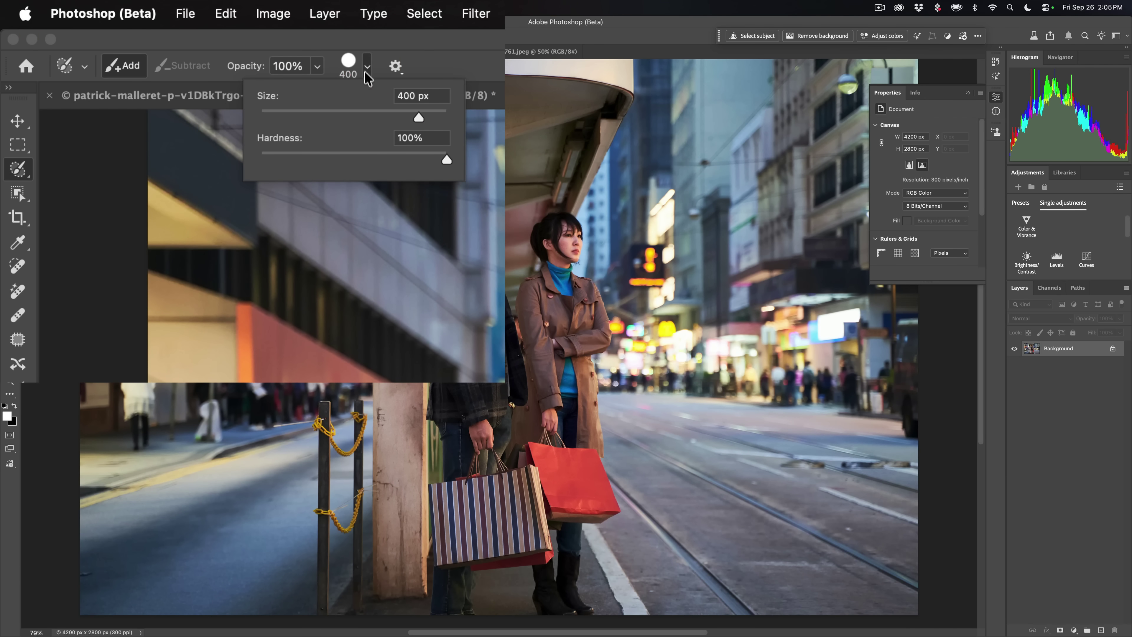
left_click_drag(447, 159, 251, 154)
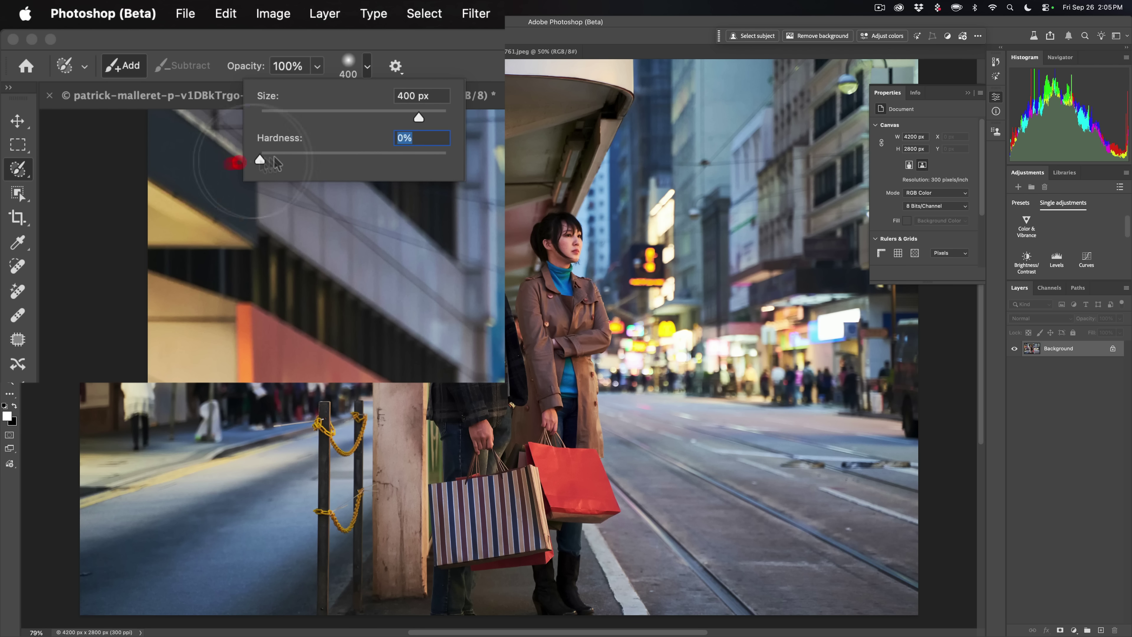
left_click(371, 76)
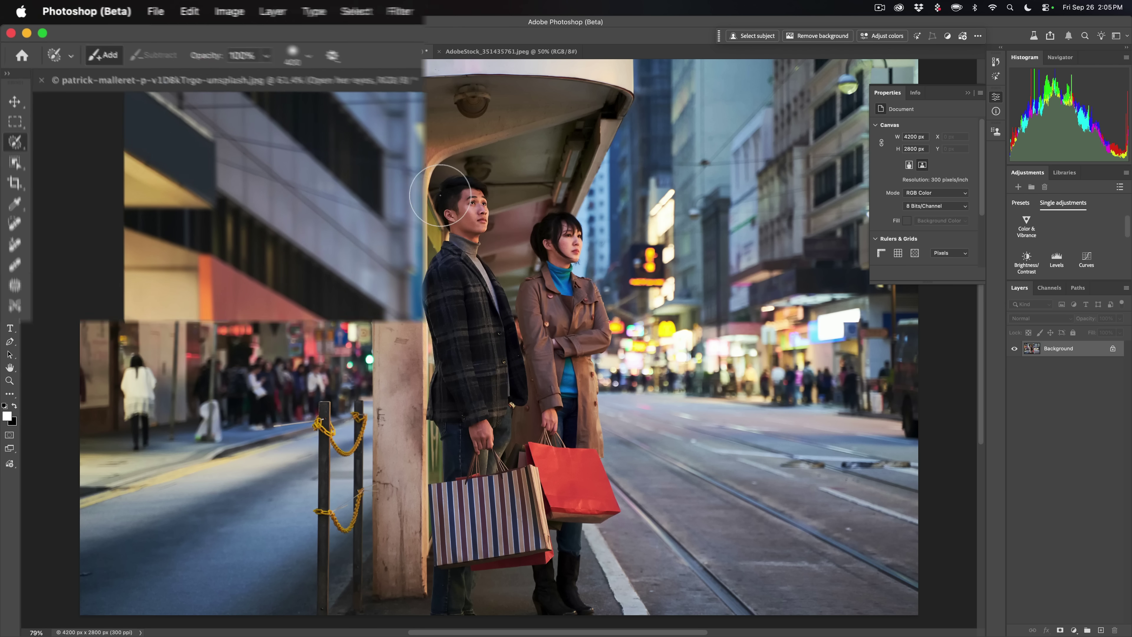
mouse_move(441, 187)
left_mouse_down()
mouse_move(497, 197)
mouse_move(576, 227)
mouse_move(599, 483)
mouse_move(589, 616)
mouse_move(418, 616)
mouse_move(434, 585)
mouse_move(427, 198)
mouse_move(512, 216)
mouse_move(537, 267)
mouse_move(508, 275)
mouse_move(539, 584)
mouse_move(485, 314)
mouse_move(470, 420)
mouse_move(477, 554)
mouse_move(471, 298)
mouse_move(526, 249)
mouse_move(497, 435)
mouse_move(508, 435)
mouse_move(557, 547)
mouse_move(564, 592)
mouse_move(527, 325)
mouse_move(543, 405)
left_mouse_up()
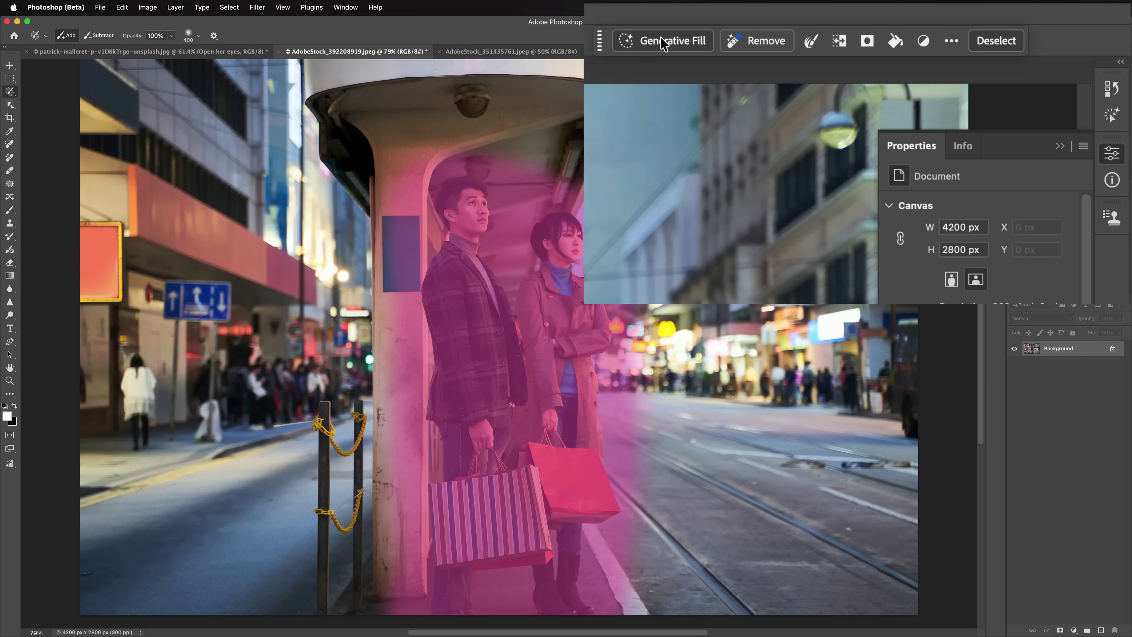
- Generative Fill the selected couple with the prompt 'Have them turn and face the camera'
left_click(663, 41)
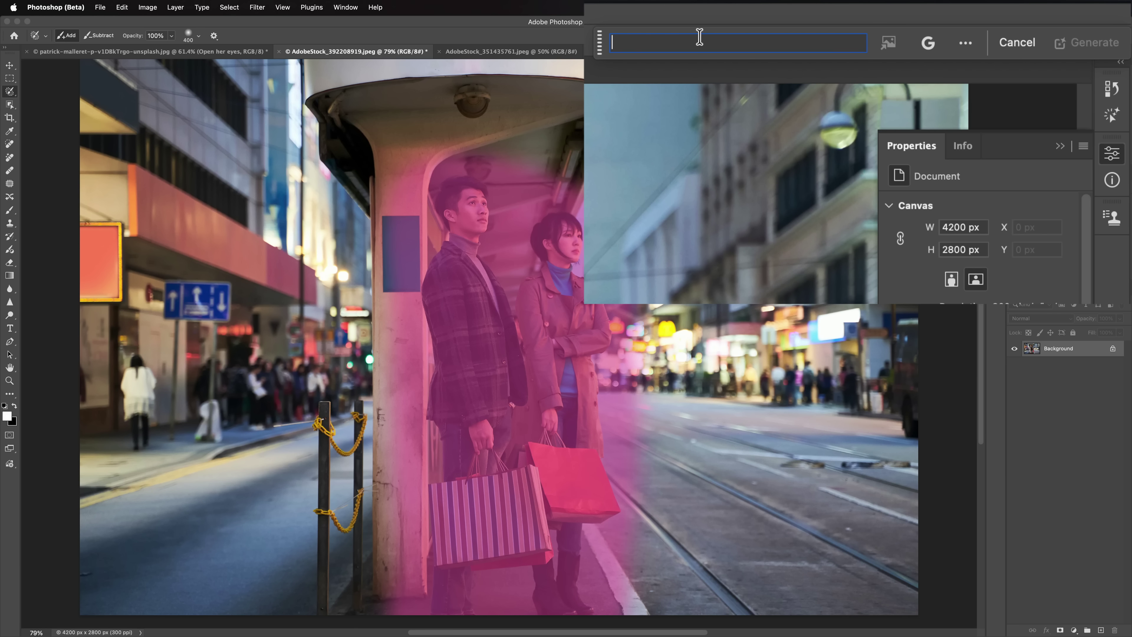
type("T")
key("BackSpace")
type("HaVE")
key("shift+BackSpace")
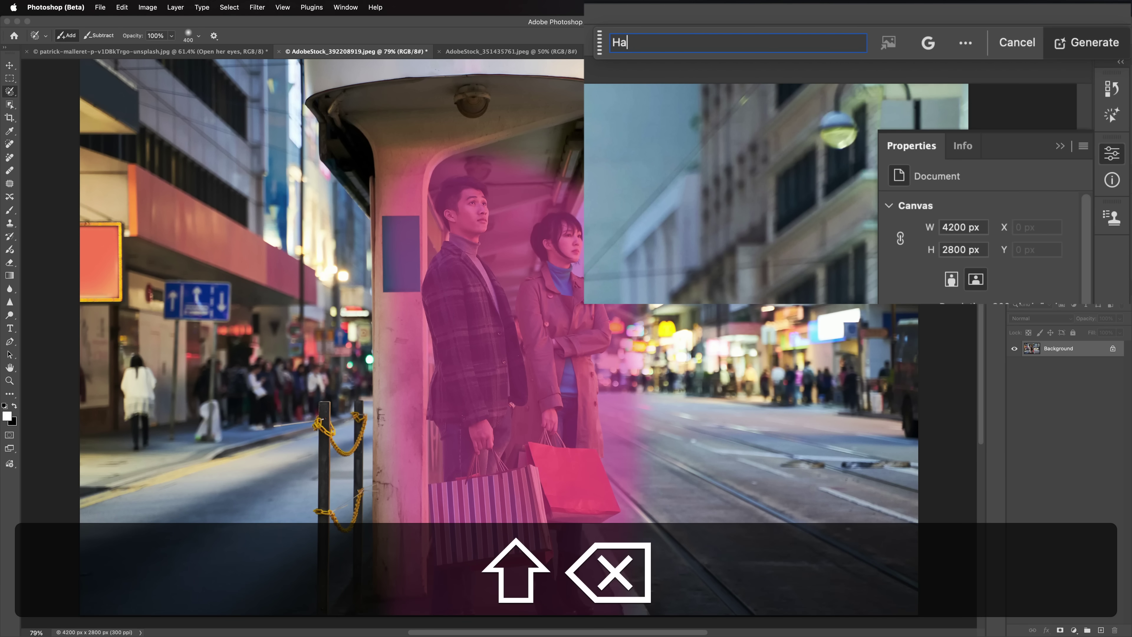
type("v")
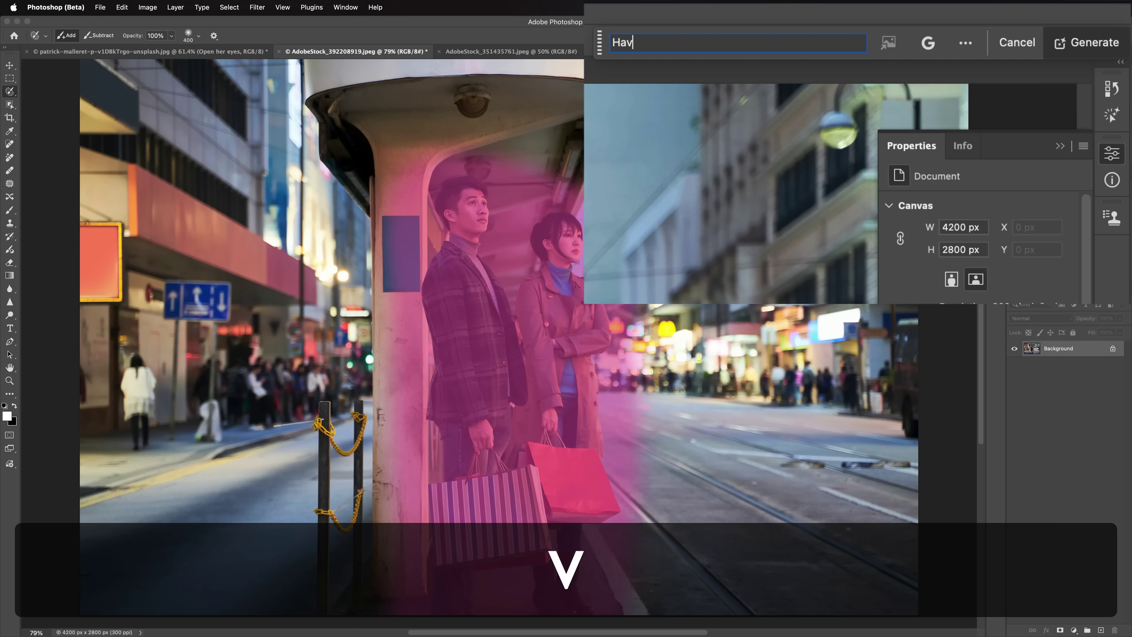
type("e them turn and face tehc")
key("BackSpace")
type("he ")
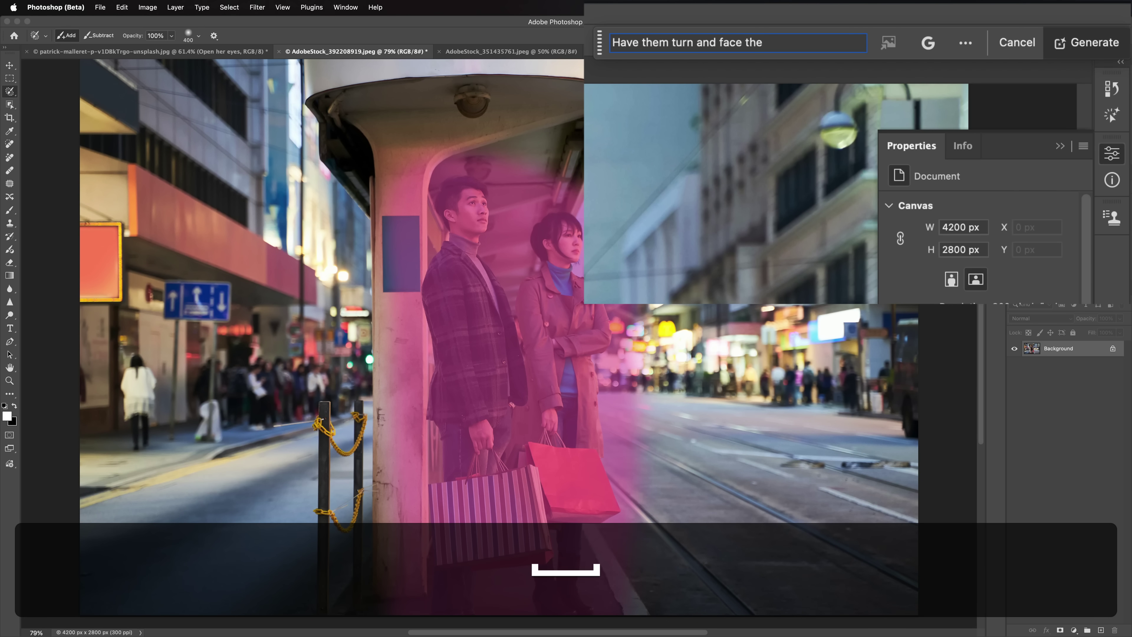
type("camera")
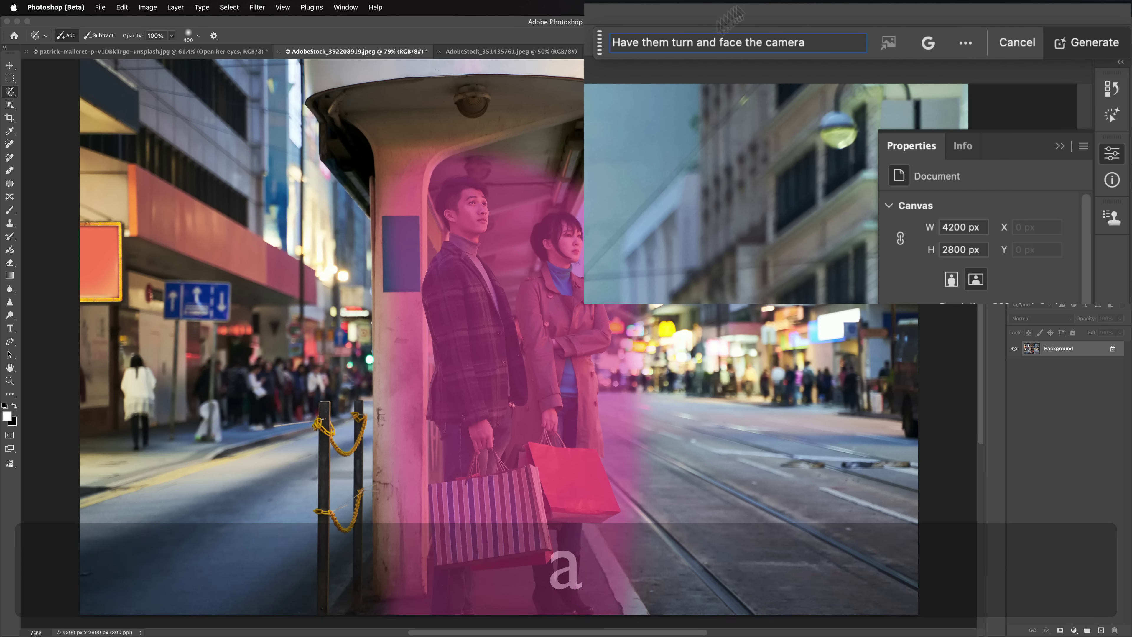
left_click(1088, 44)
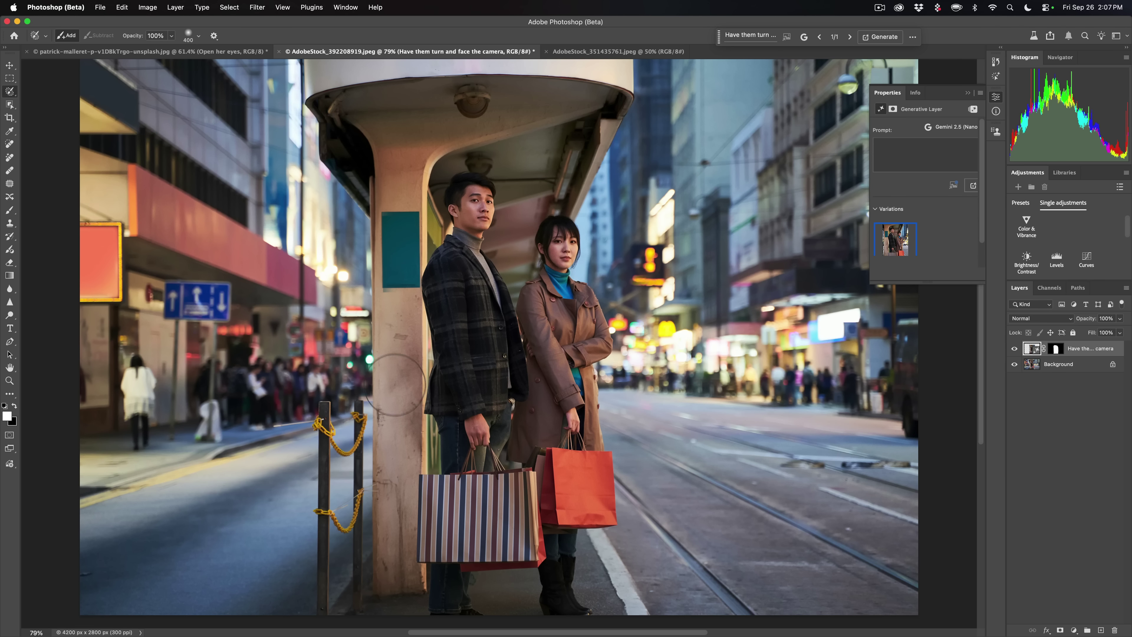
key("super")
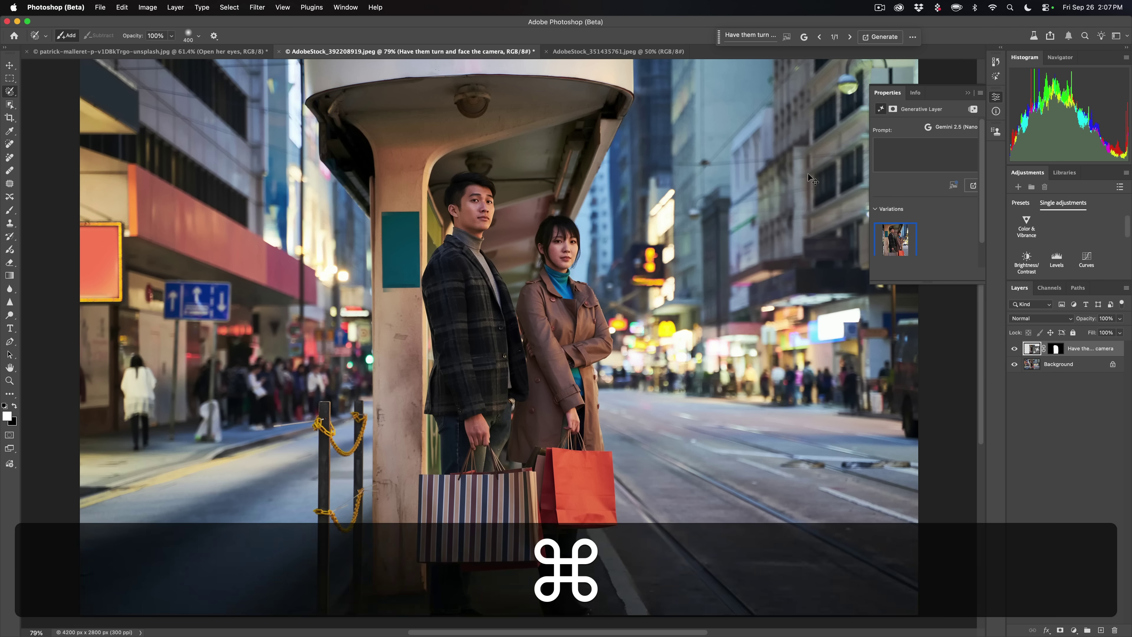
key("super+plus")
key("super+plus")
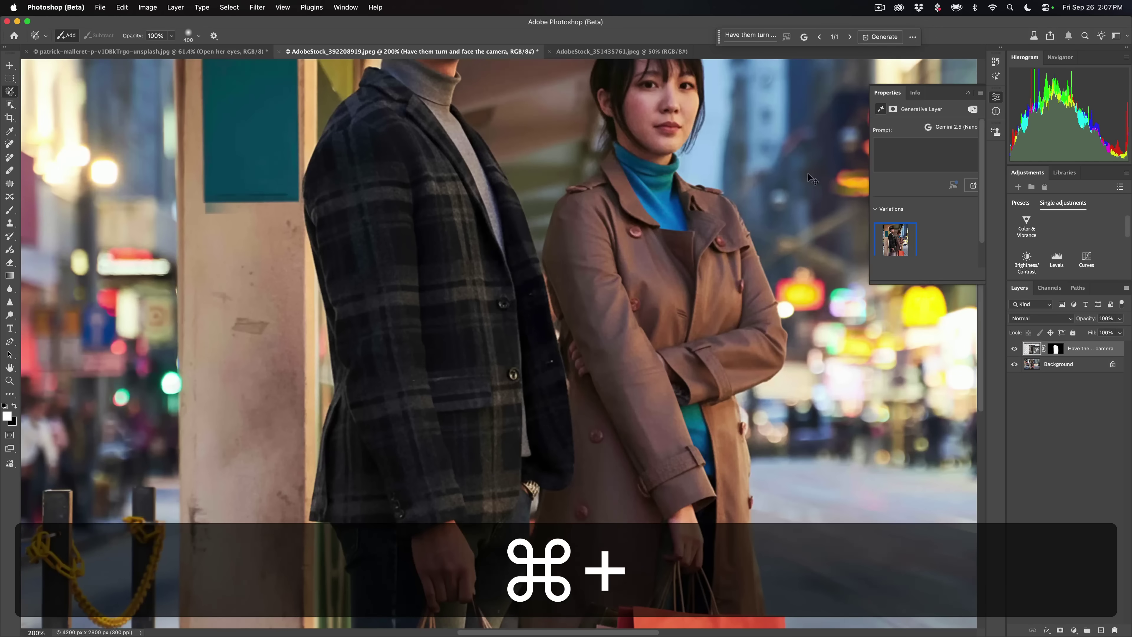
key("super+plus")
scroll(602, 256, "up", 10)
scroll(745, 308, "right", 10)
scroll(745, 308, "up", 4)
scroll(744, 314, "down", 15)
scroll(744, 314, "right", 5)
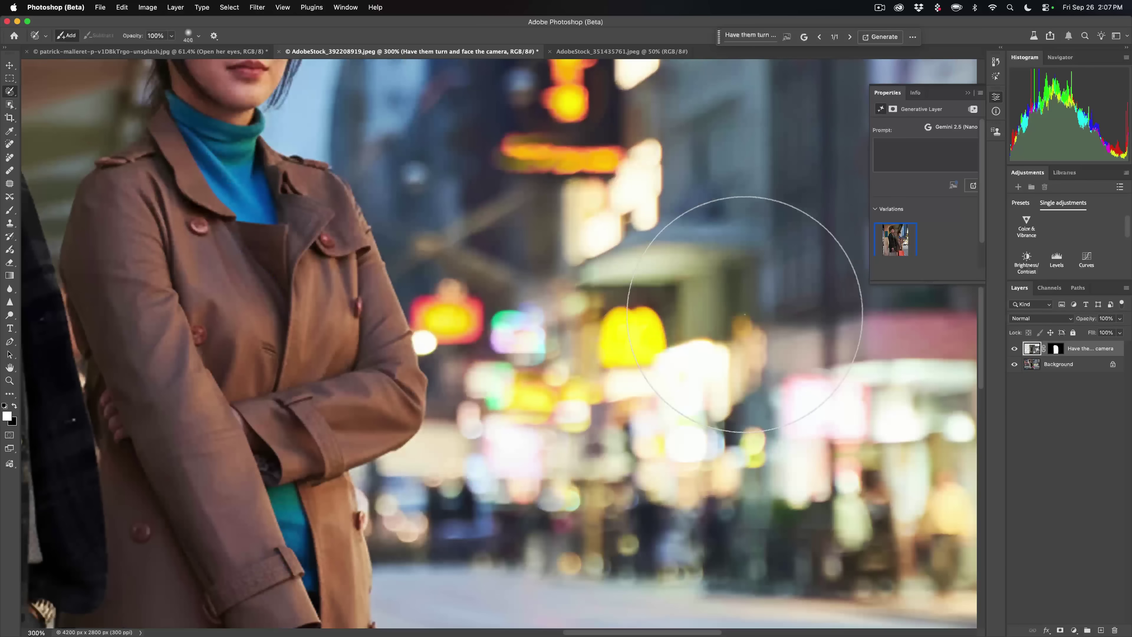
scroll(744, 314, "down", 4)
scroll(744, 314, "up", 10)
scroll(745, 314, "left", 10)
scroll(744, 314, "left", 2)
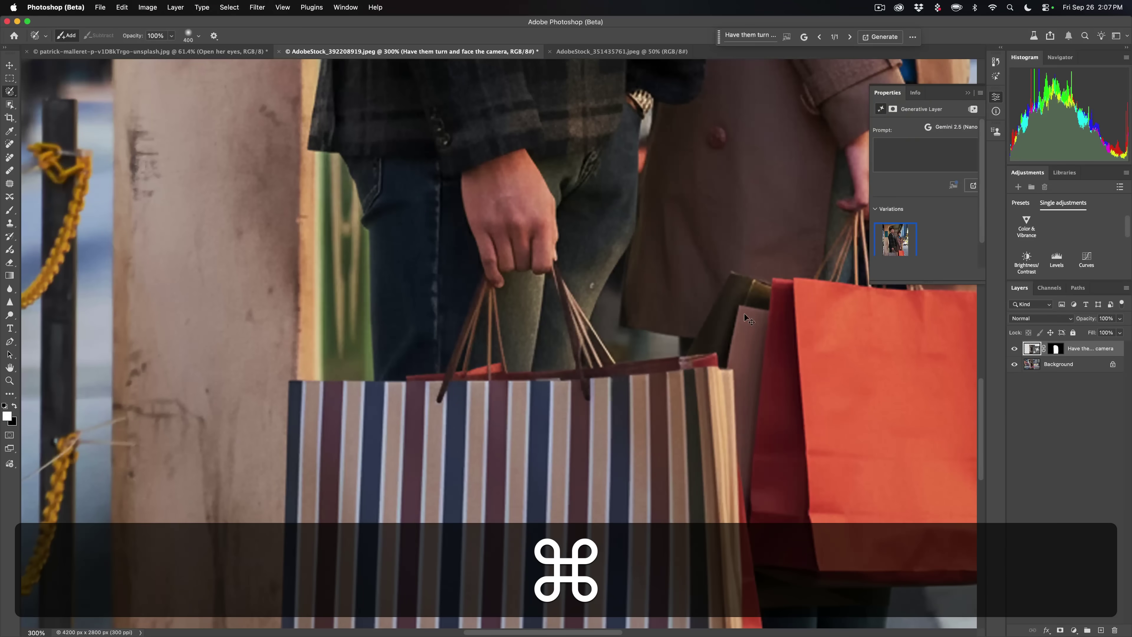
key("super+0")
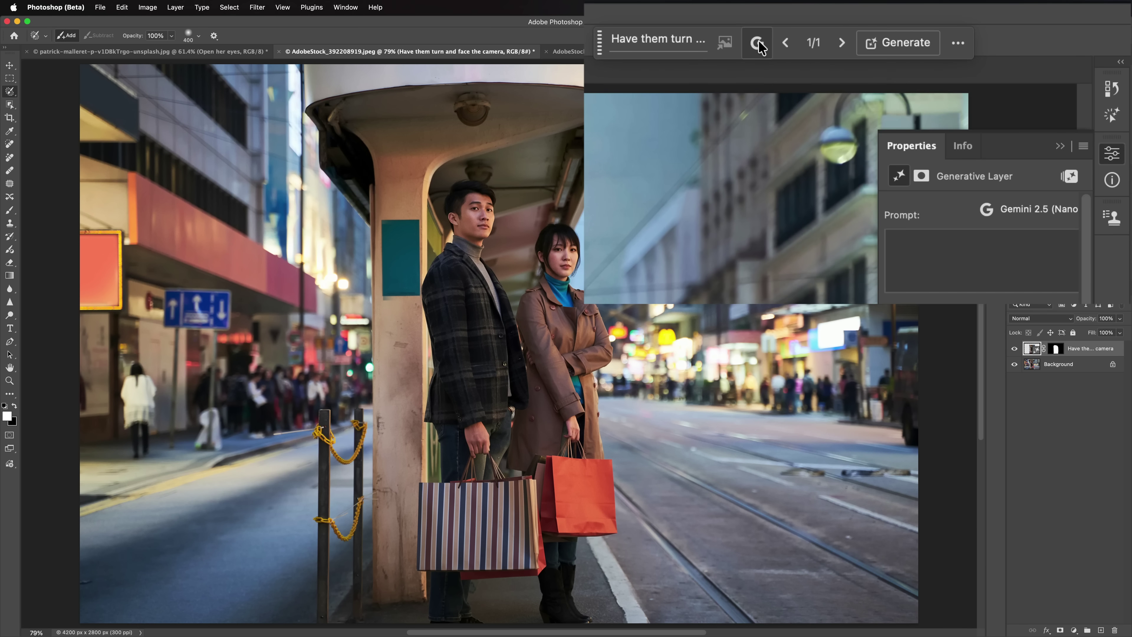
- Generate another variation of the couple using the Flux Kontext Pro model
left_click(758, 44)
left_click(742, 197)
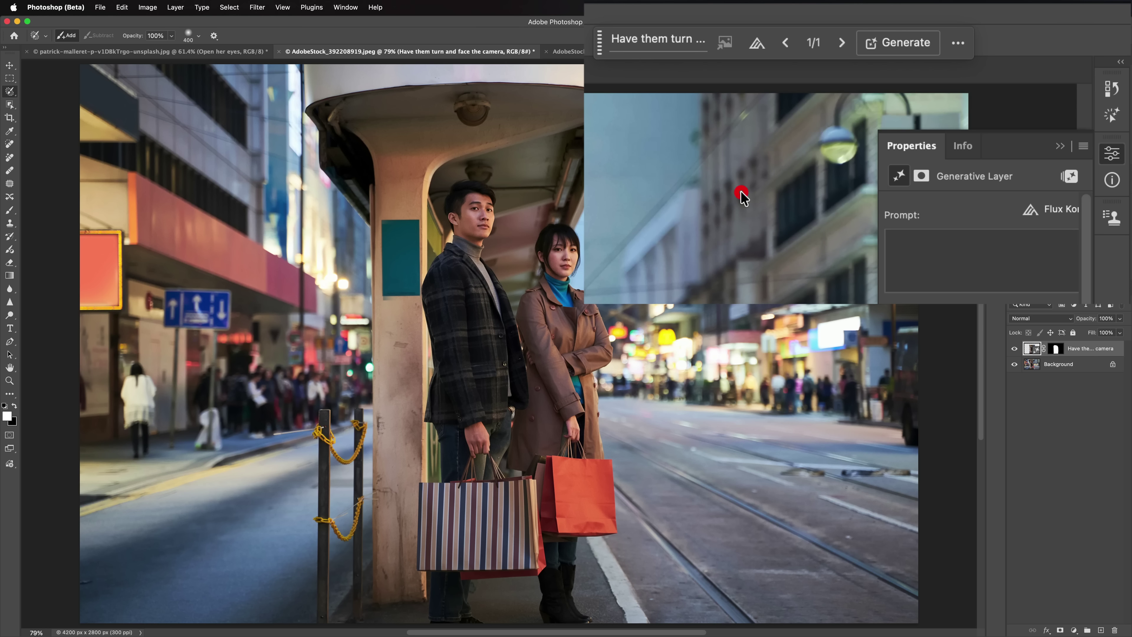
left_click(905, 43)
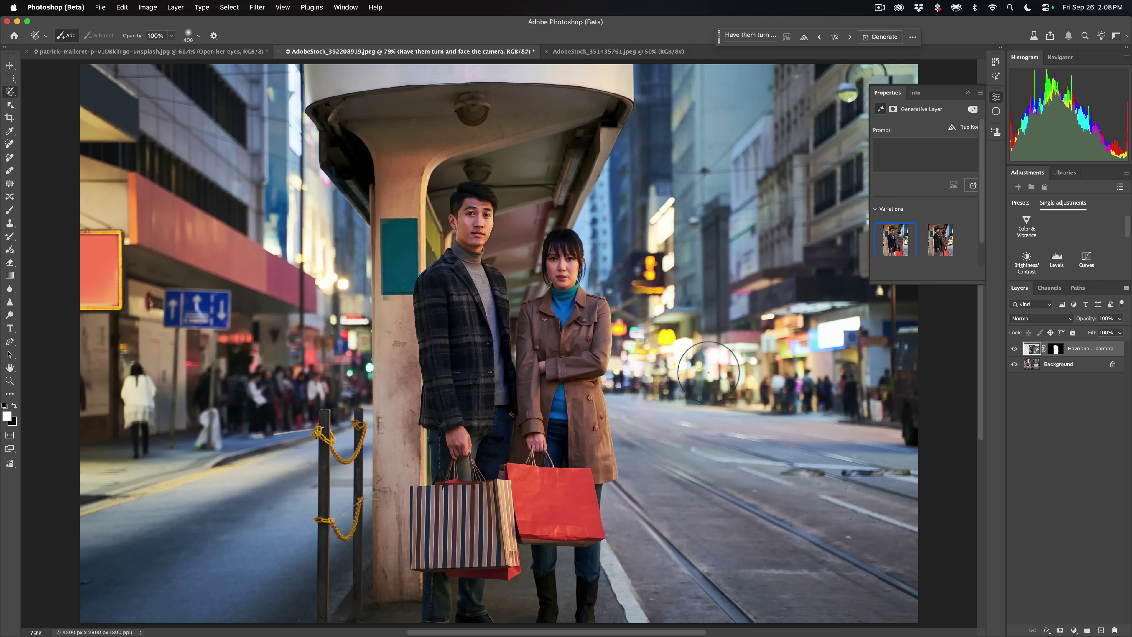
- Zoom in on the couple's faces, compare the Gemini and Flux Kontext variations, and keep Flux Kontext
key("super")
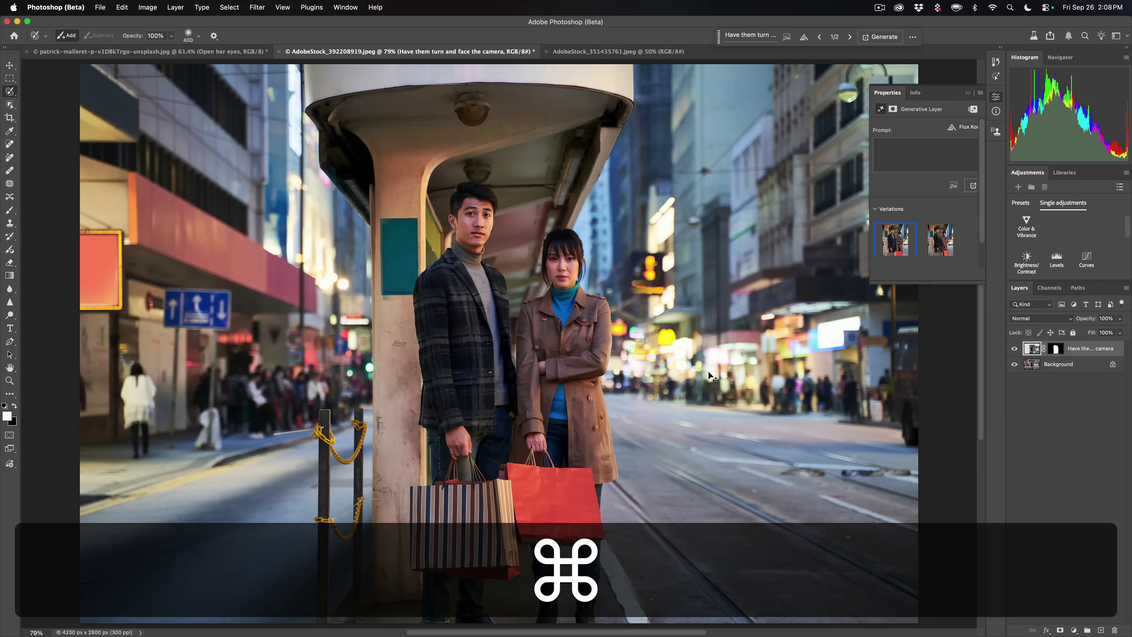
key("super+plus")
key("super+plus")
key("super+plus")
key("super+plus")
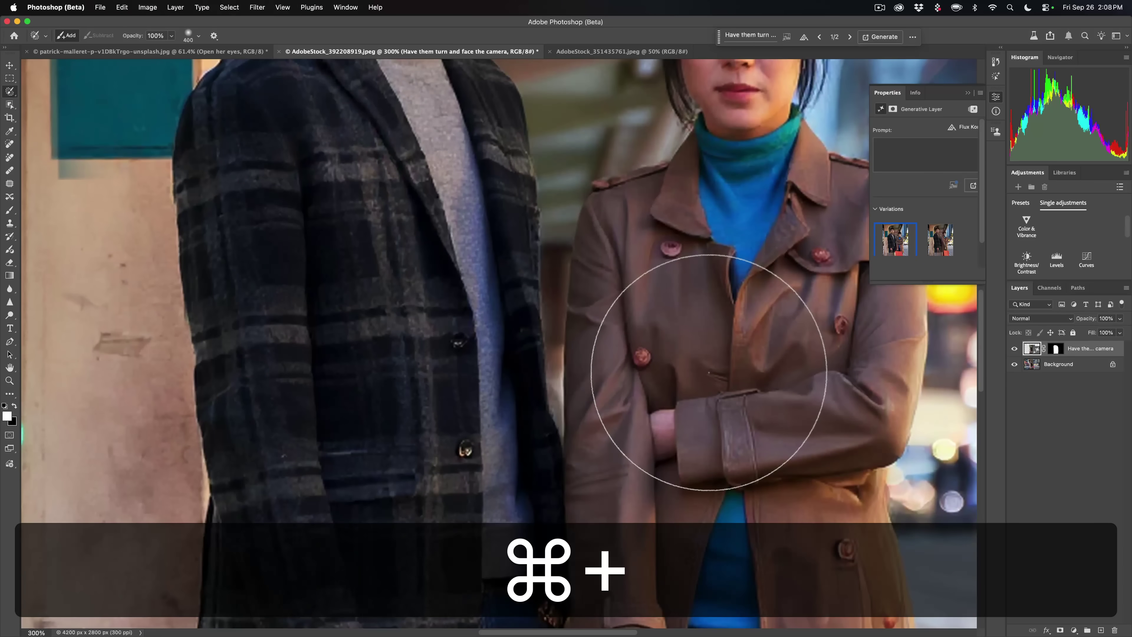
mouse_move(709, 372)
left_mouse_down()
mouse_move(708, 392)
mouse_move(709, 372)
left_mouse_up()
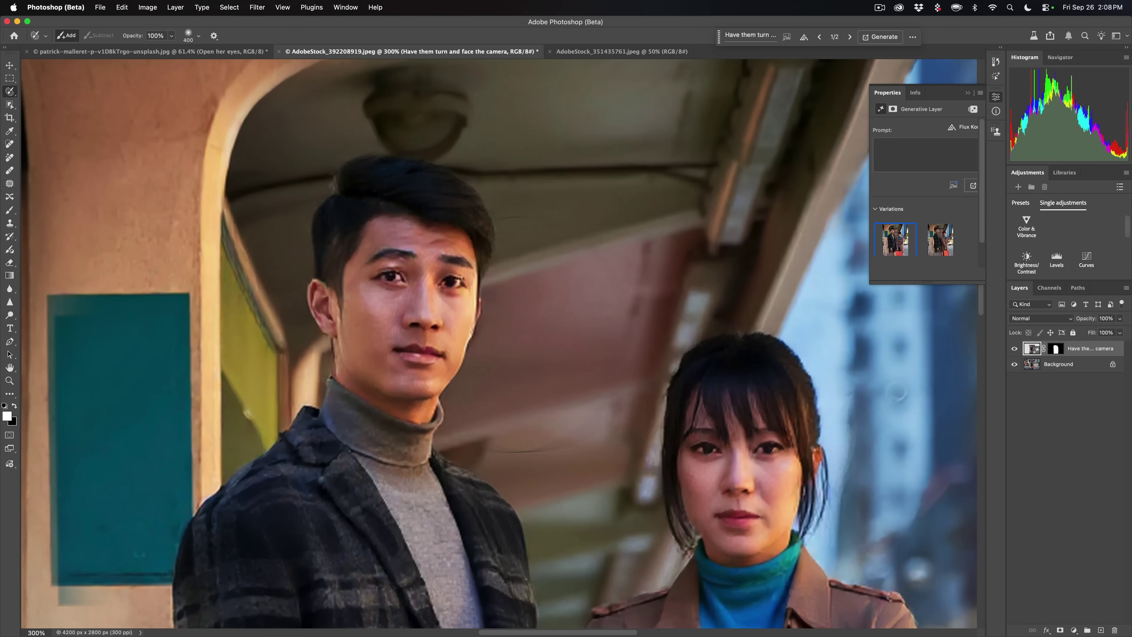
scroll(599, 329, "right", 3)
scroll(599, 329, "right", 5)
scroll(599, 328, "down", 3)
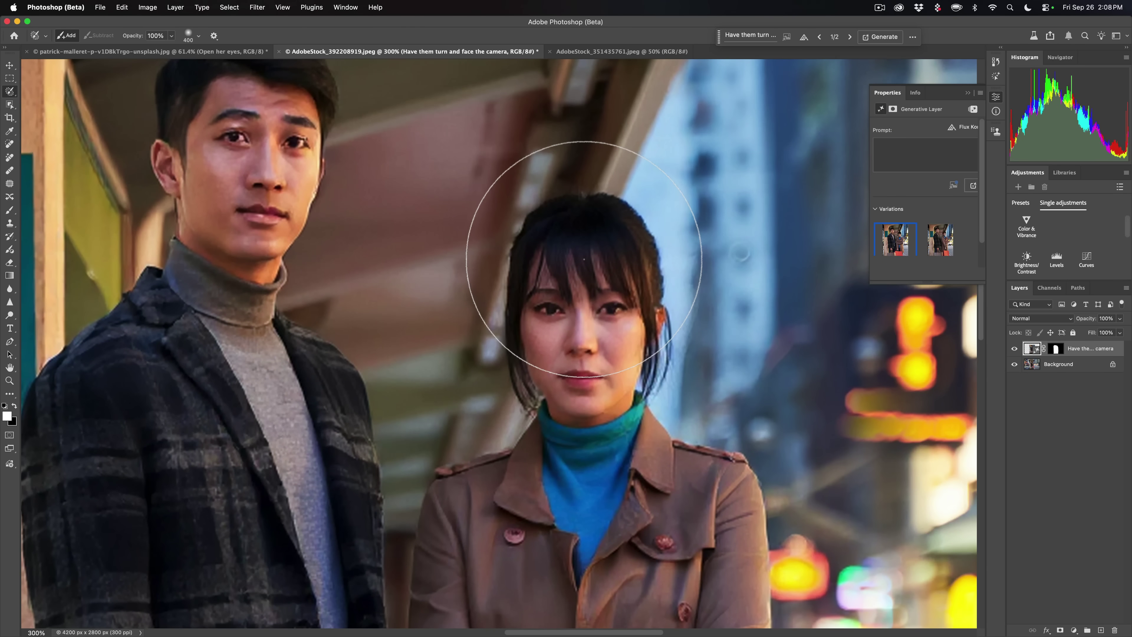
left_click(939, 241)
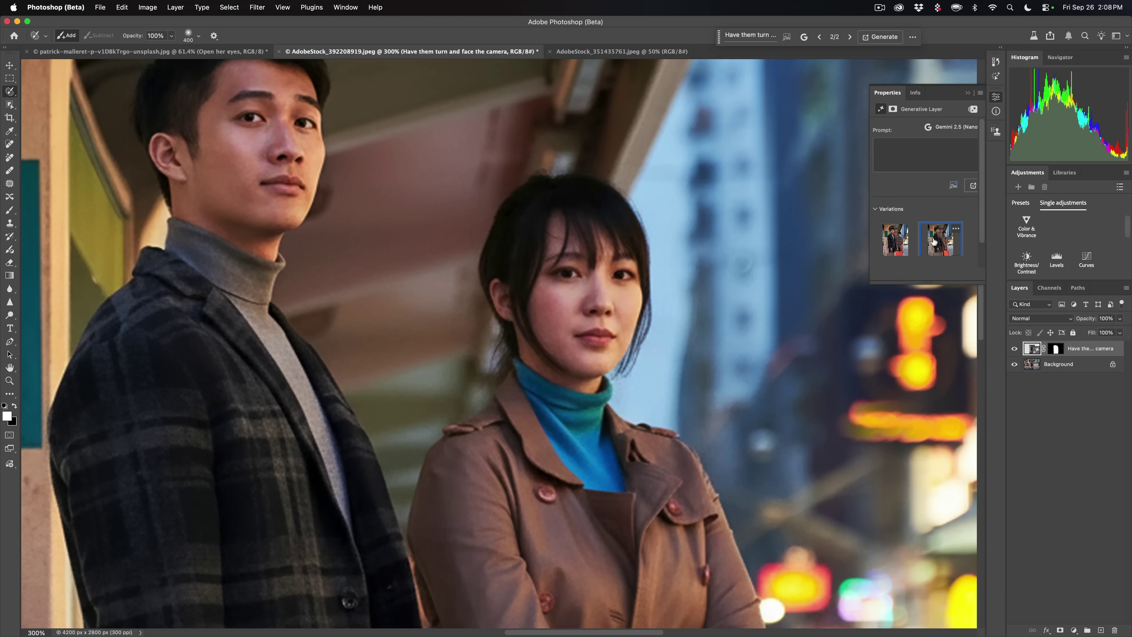
left_click(907, 245)
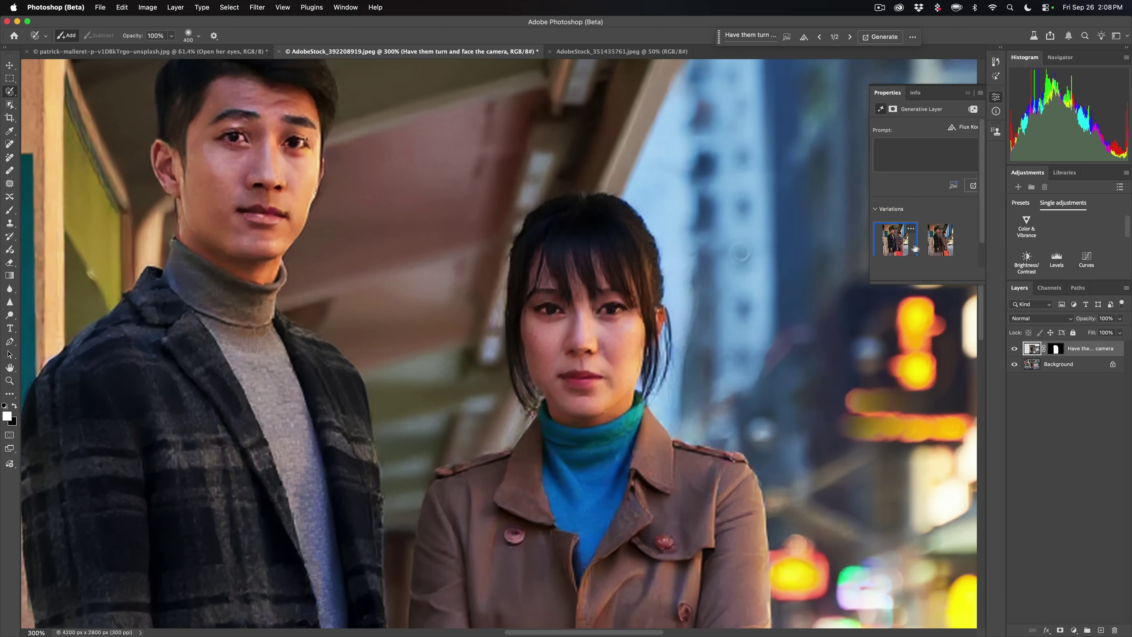
left_click(937, 243)
left_click(901, 241)
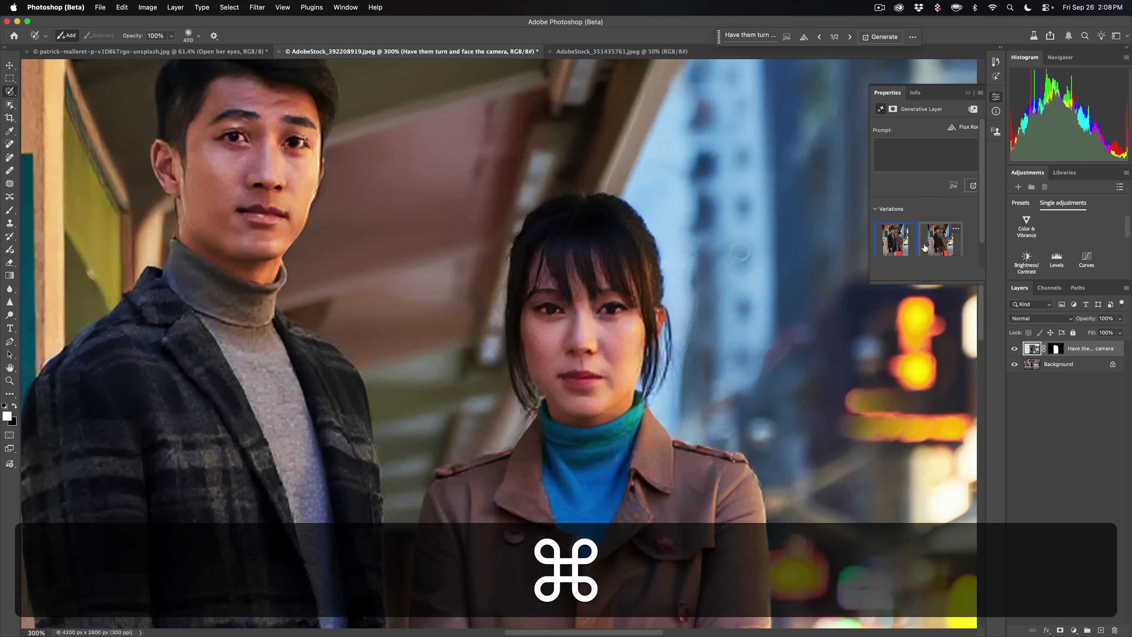
- Fit the photo on screen and generate new couple variations with Firefly Image 3
key("super+0")
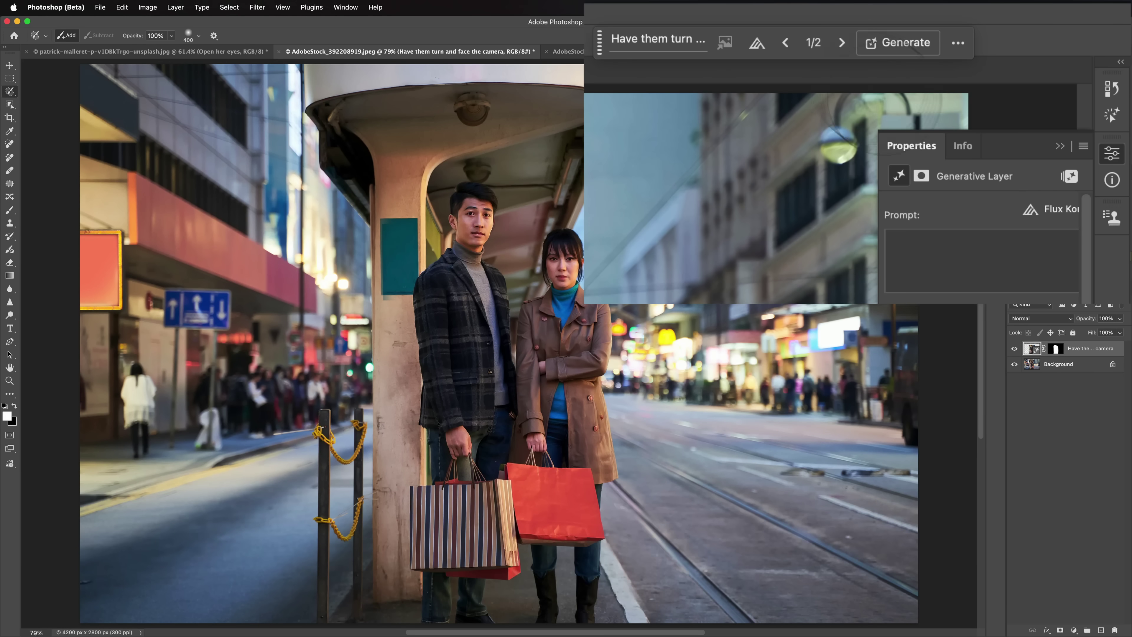
left_click(756, 47)
left_click(757, 71)
left_click(904, 45)
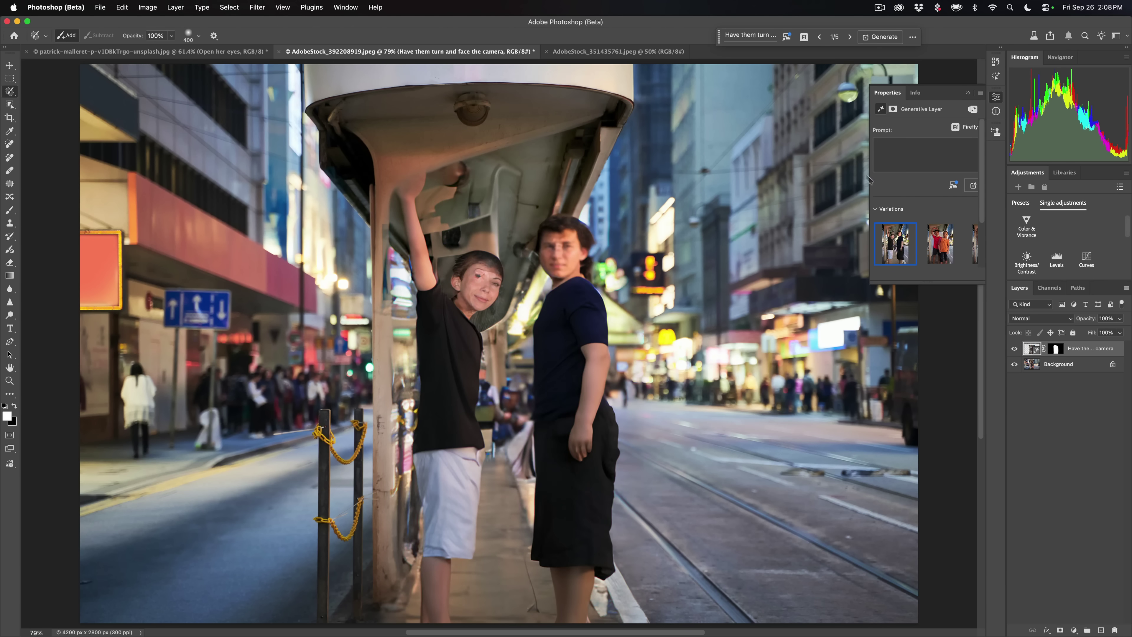
- Preview variations two through five, ending on the shoppers with bags
left_click(929, 242)
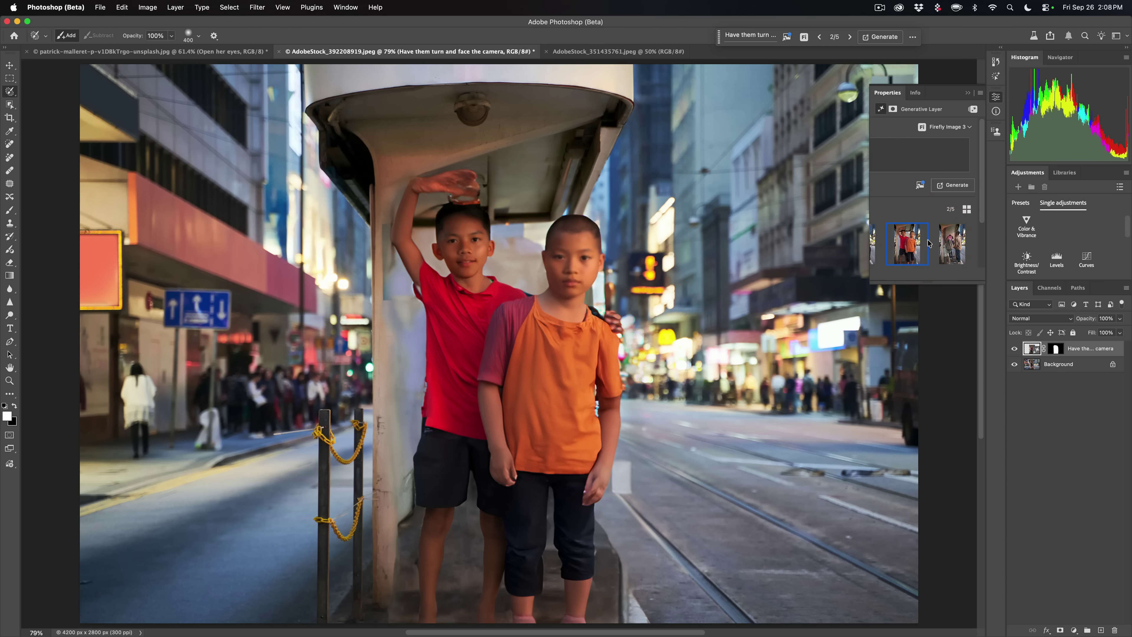
left_click(944, 242)
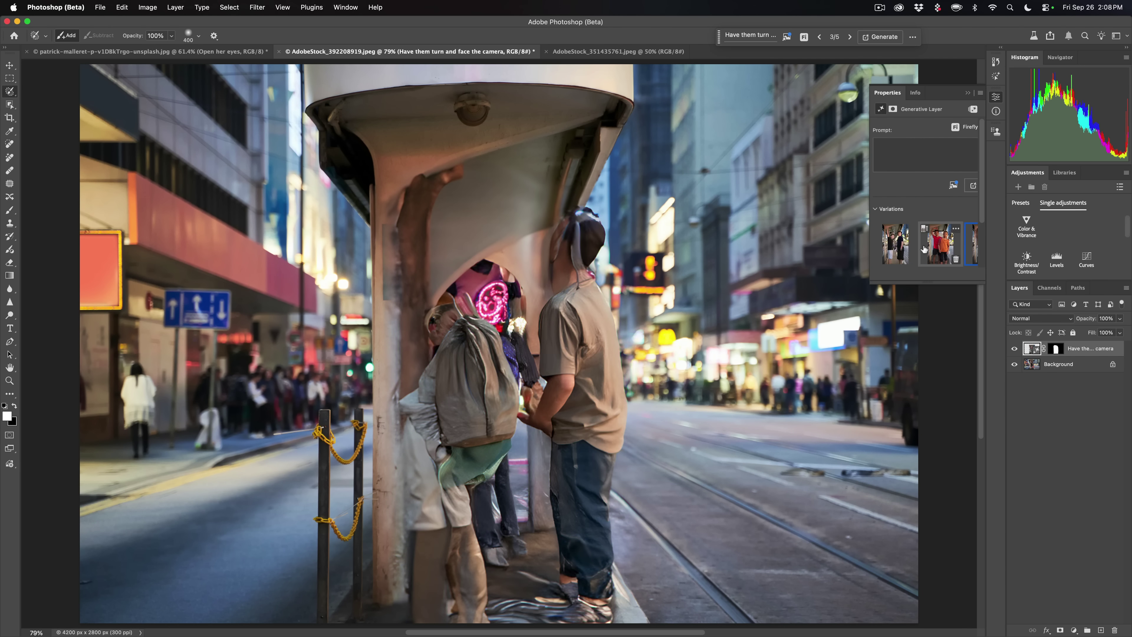
scroll(923, 249, "down", 3)
left_click(896, 217)
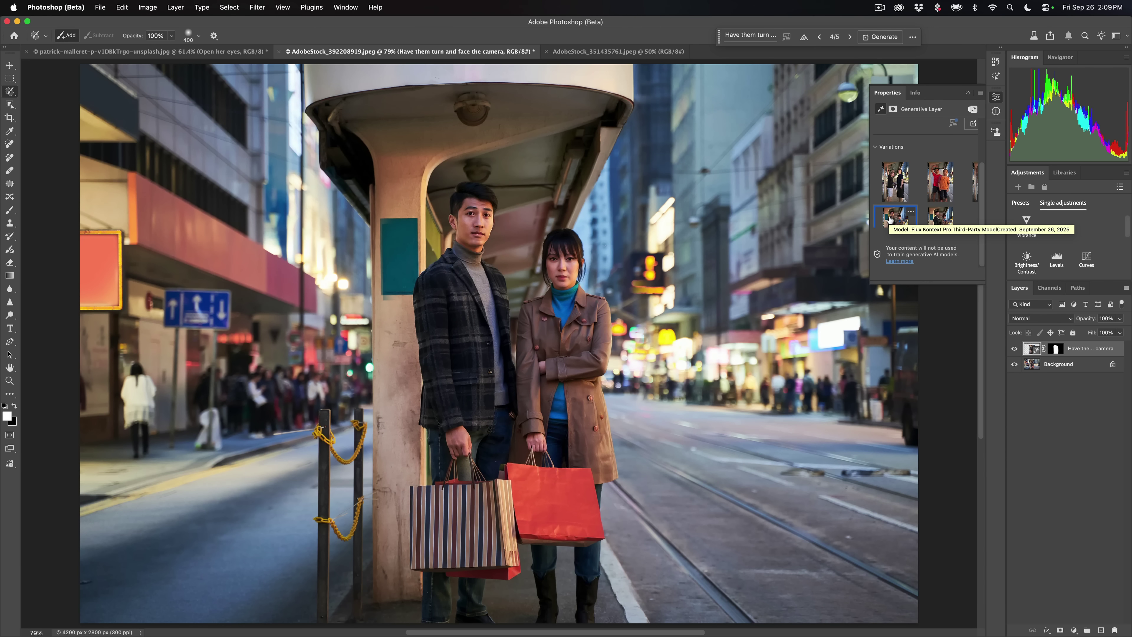
left_click(931, 218)
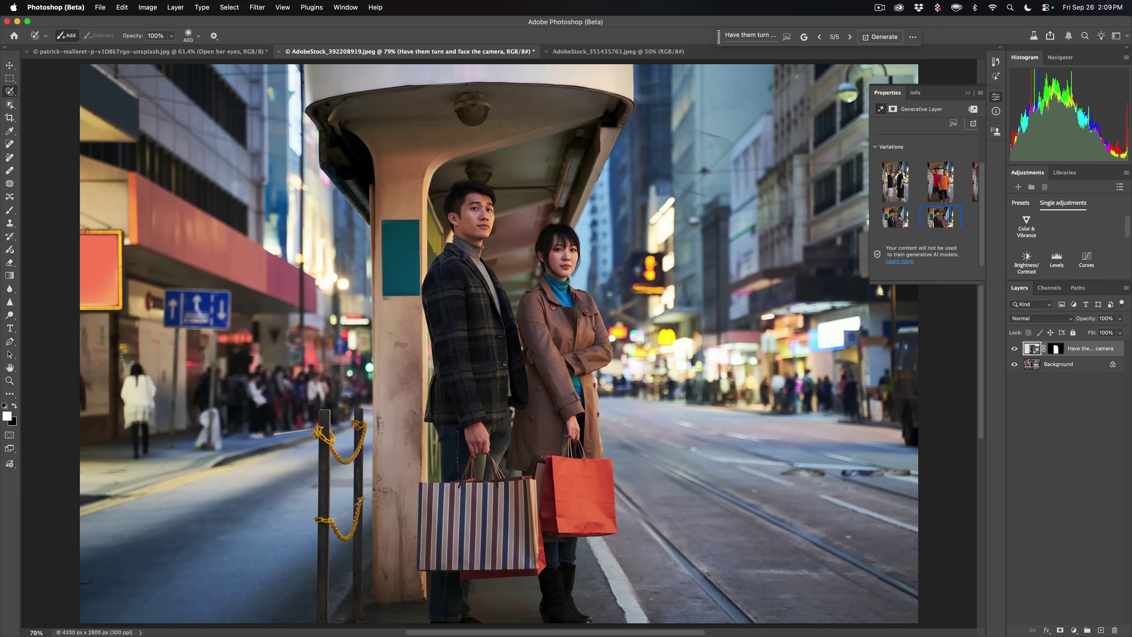
- Switch to the AdobeStock_351435761 window-woman photo and collapse the Properties panel
left_click(151, 52)
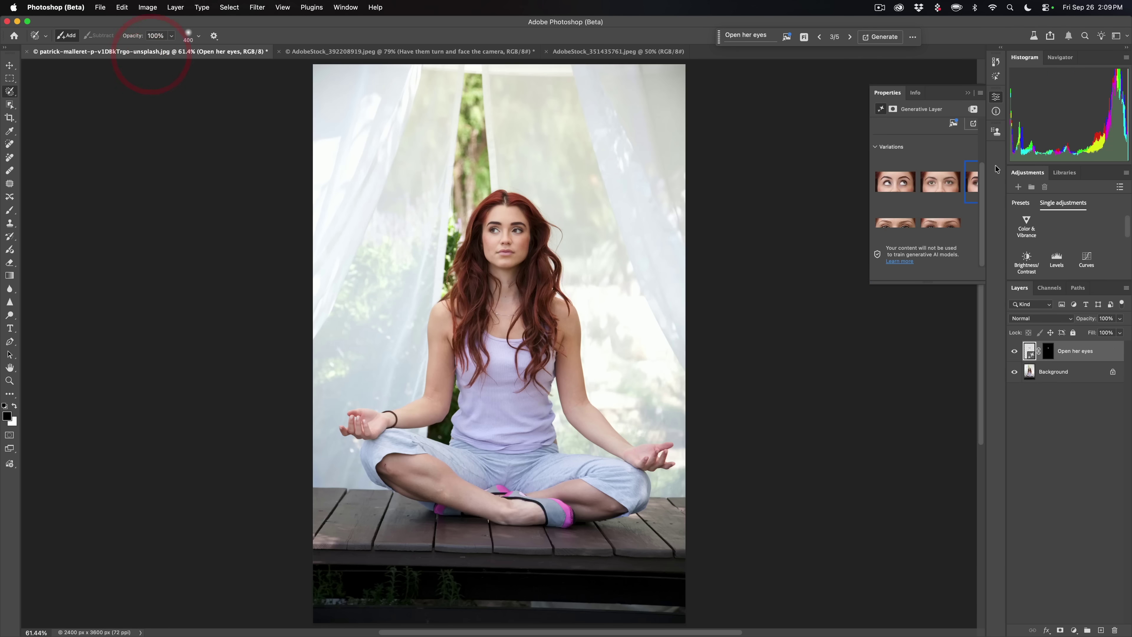
left_click(593, 52)
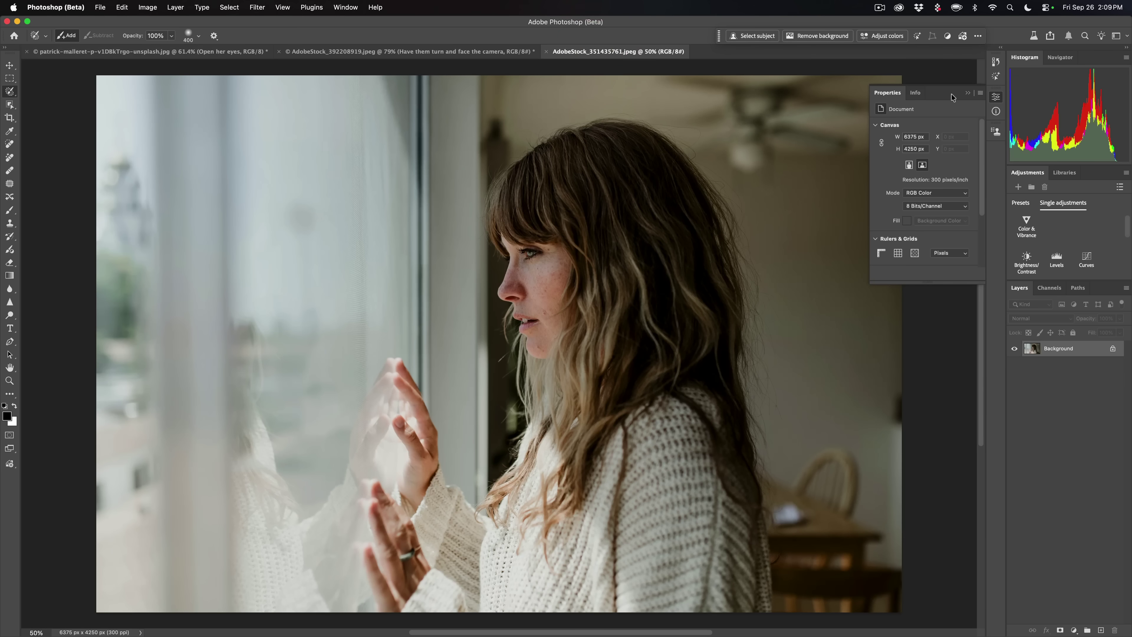
left_click(967, 93)
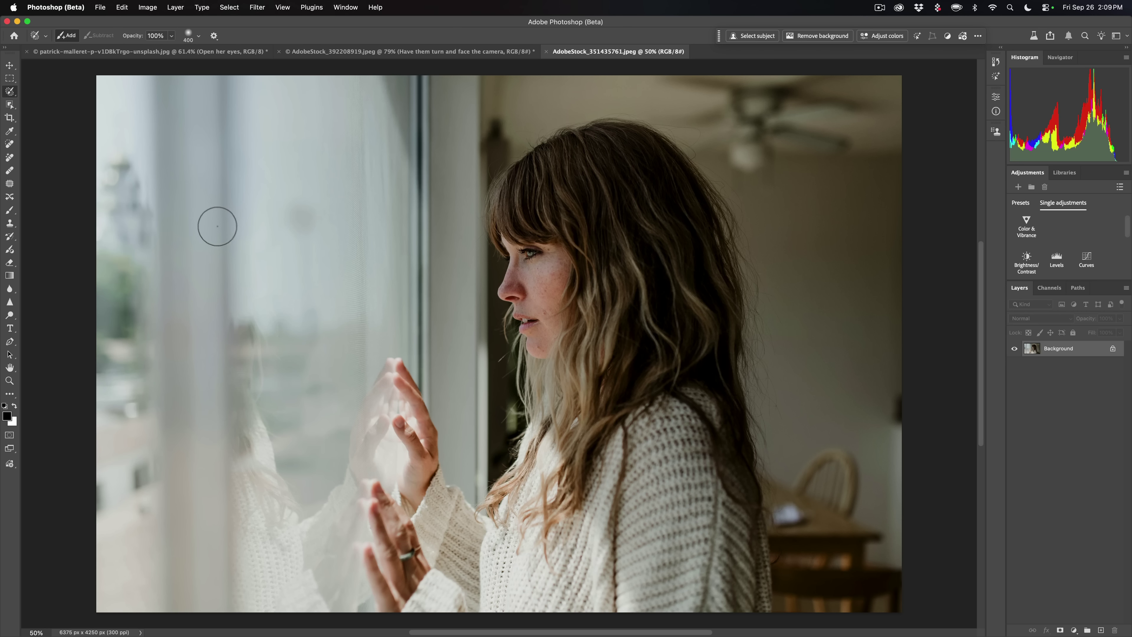
- Enlarge the Selection Brush and paint over her head, face and sweater
key("bracketright")
key("bracketright")
key("bracketright")
key("bracketright")
key("bracketright")
key("bracketright")
key("bracketright")
key("bracketright")
left_click(520, 191)
mouse_move(521, 190)
left_mouse_down()
mouse_move(586, 152)
mouse_move(518, 190)
mouse_move(664, 152)
mouse_move(714, 227)
mouse_move(776, 631)
left_mouse_up()
mouse_move(601, 259)
left_mouse_down()
mouse_move(523, 211)
mouse_move(527, 282)
mouse_move(581, 413)
mouse_move(633, 634)
mouse_move(554, 576)
mouse_move(534, 591)
mouse_move(545, 455)
mouse_move(487, 588)
mouse_move(414, 468)
mouse_move(406, 397)
mouse_move(385, 509)
mouse_move(394, 561)
mouse_move(439, 603)
left_mouse_up()
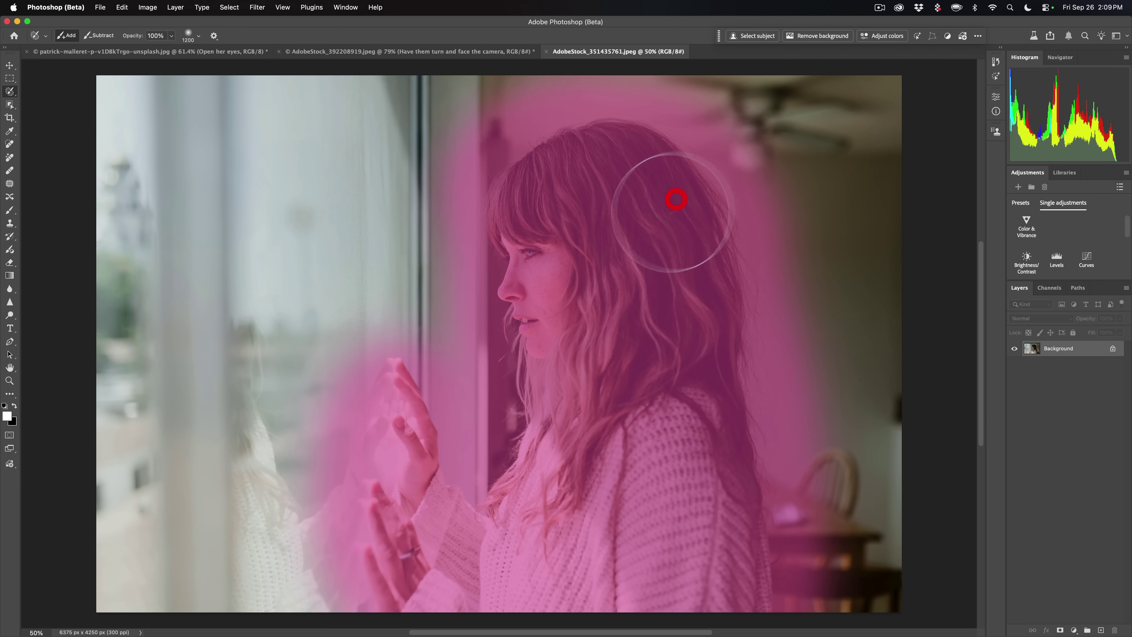
- Generative Fill her using Gemini 2.5 (Nano Banana) with the prompt 'Have her face the camera'
left_click(664, 44)
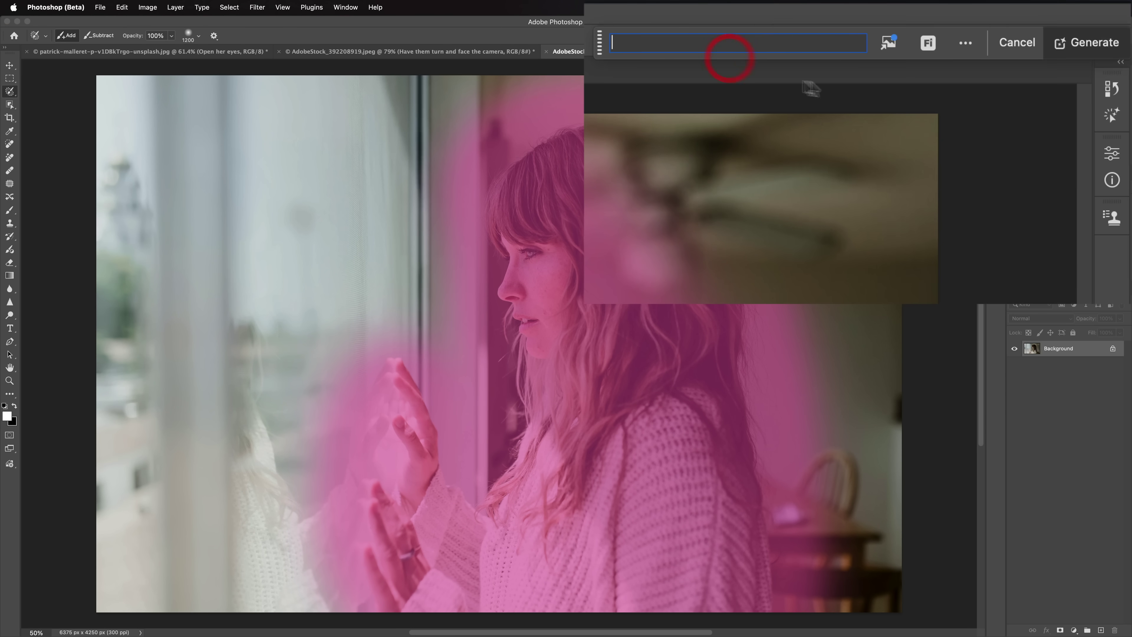
left_click(926, 42)
left_click(915, 243)
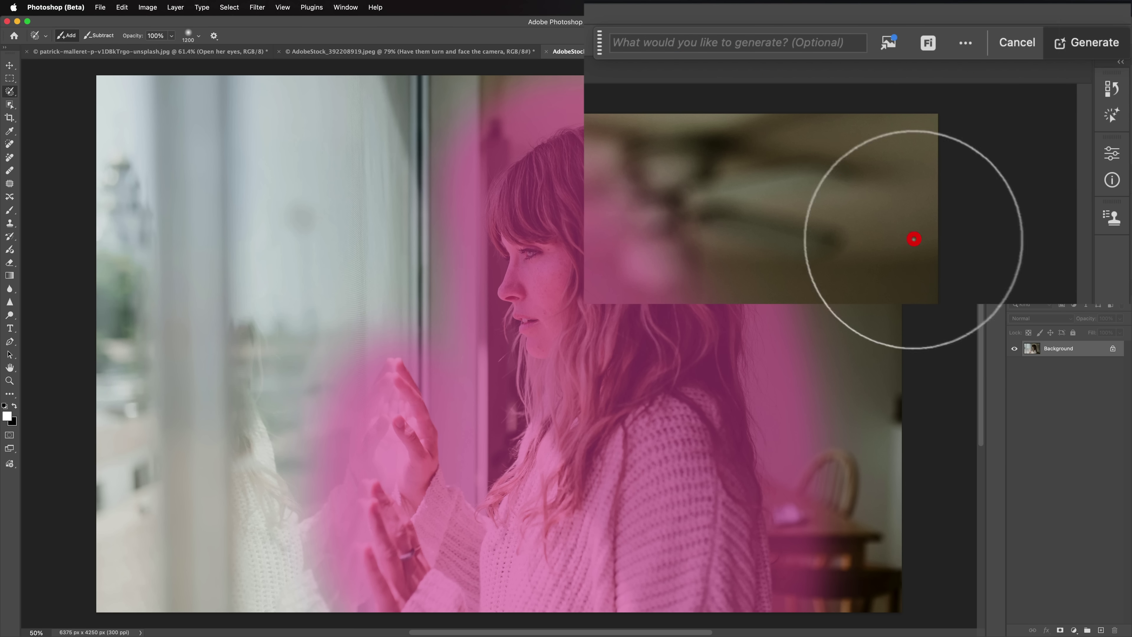
left_click(712, 41)
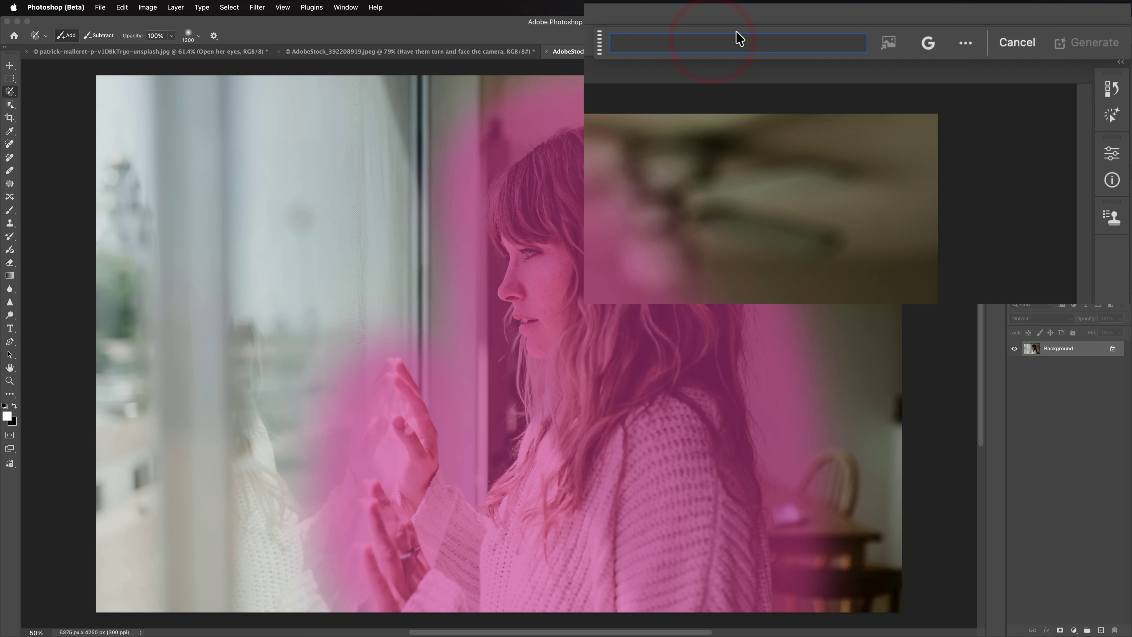
type("Have her face the camera")
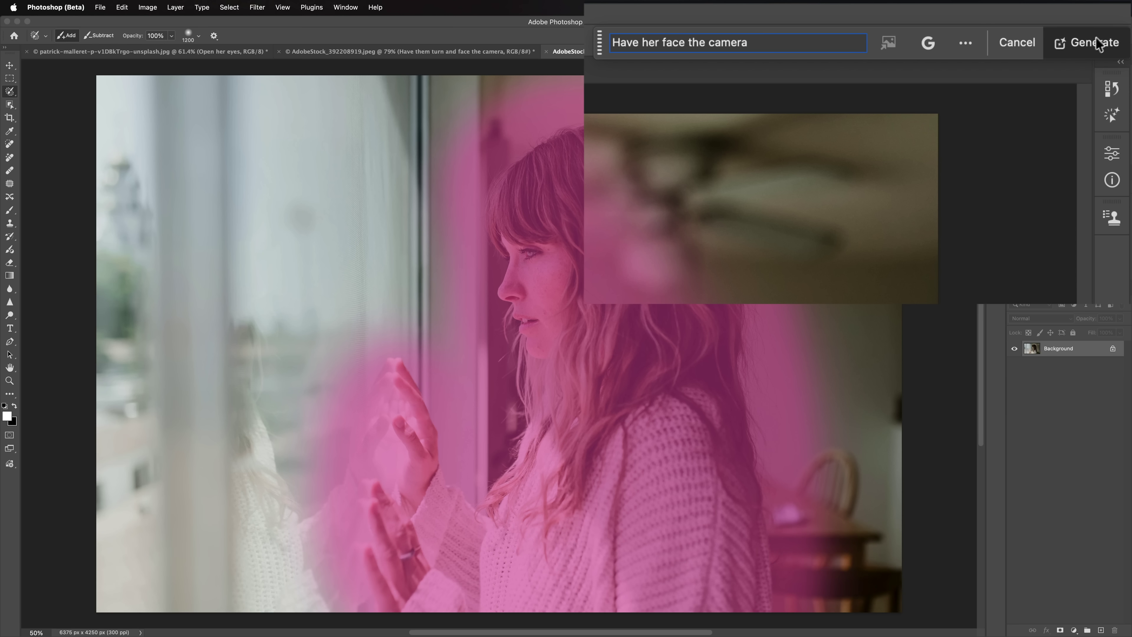
left_click(1092, 44)
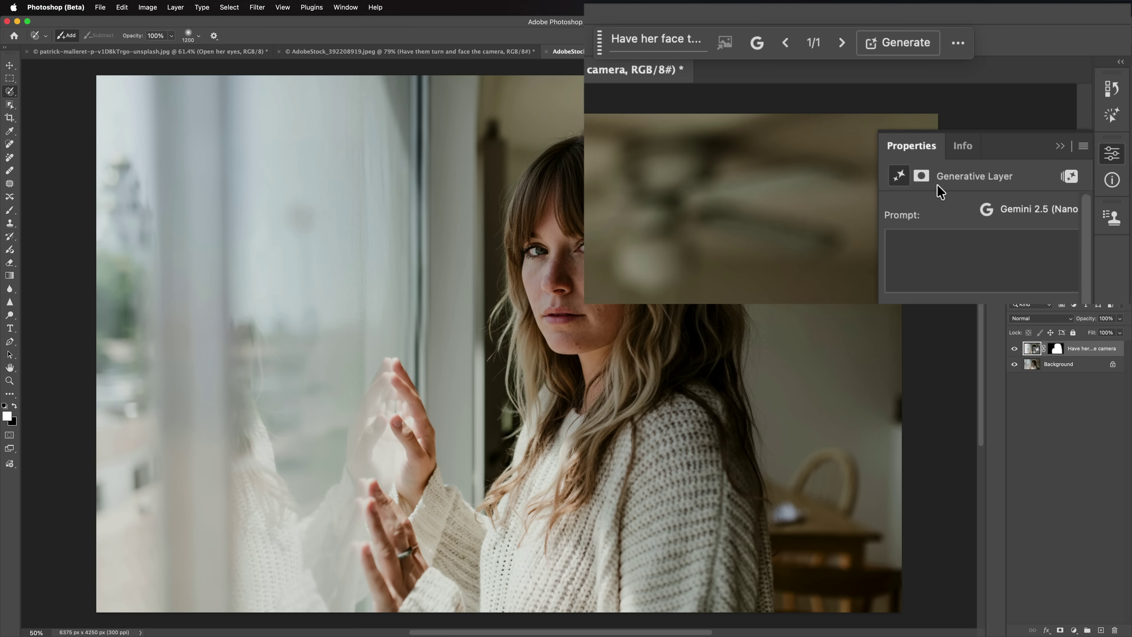
- Generate a second camera-facing variation of the woman with Flux Kontext Pro
left_click(757, 43)
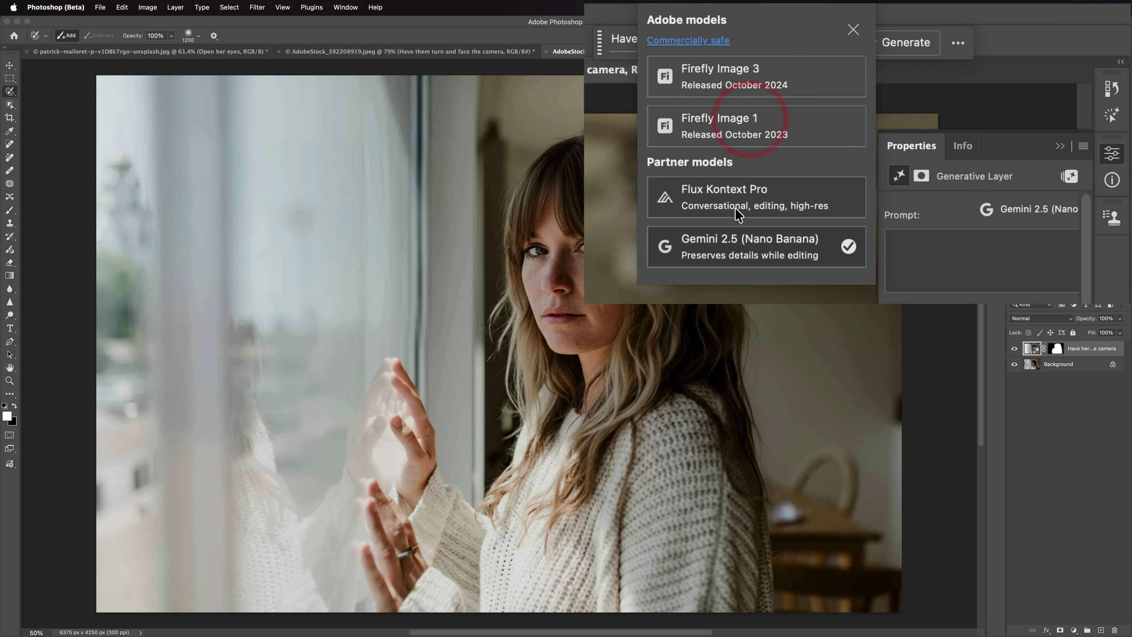
left_click(718, 198)
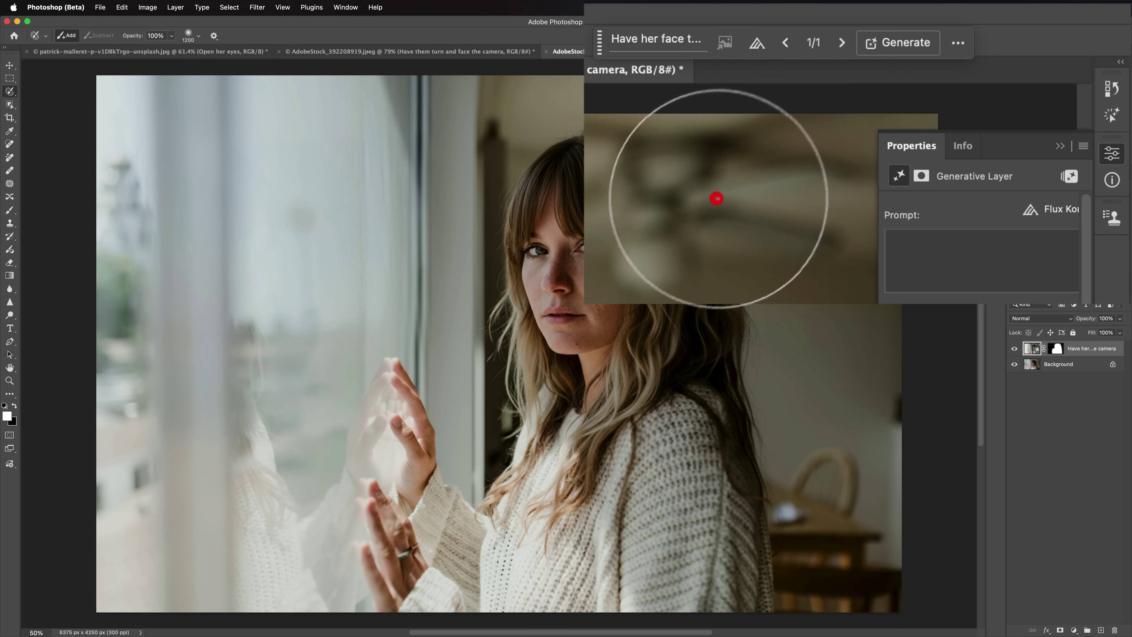
left_click(879, 38)
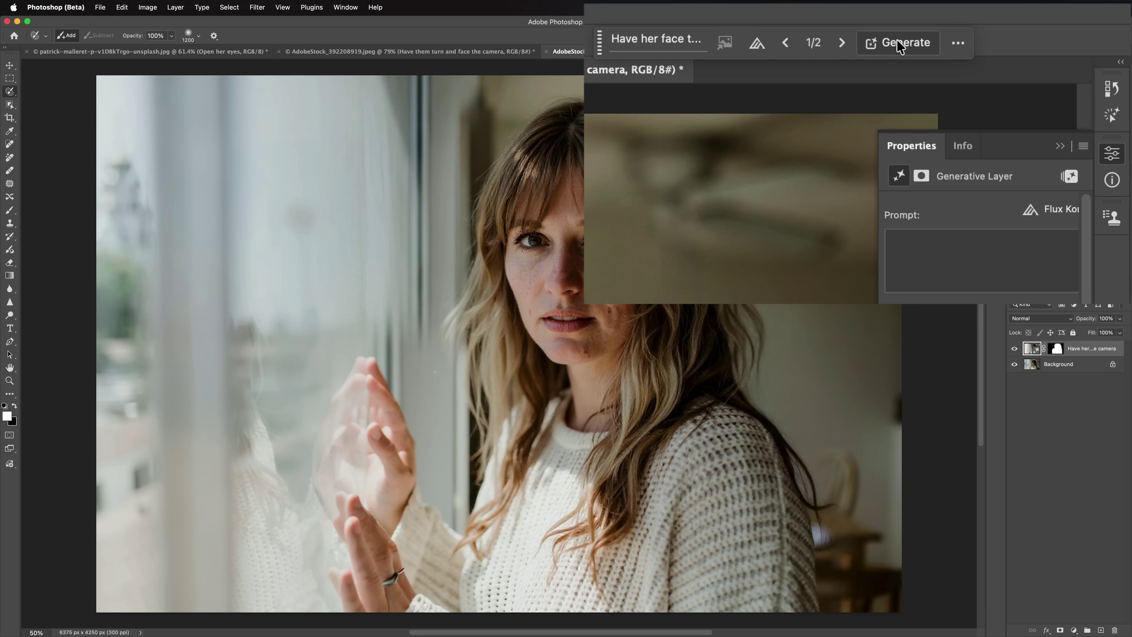
- Generate Firefly Image 3 variations of the woman facing the camera
left_click(756, 43)
left_click(767, 73)
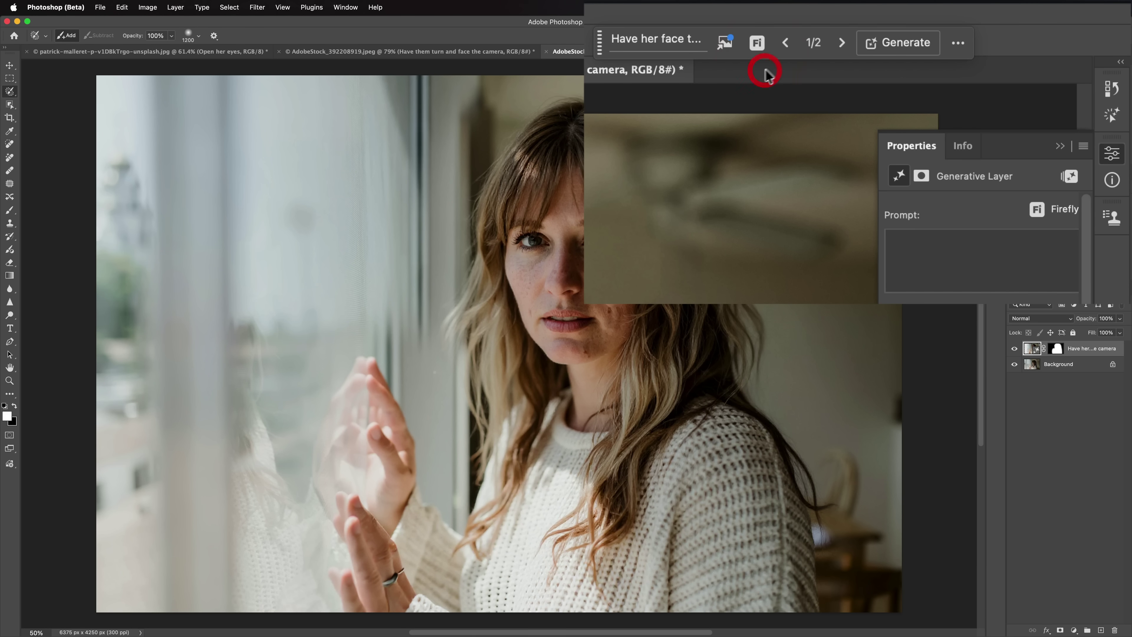
left_click(900, 46)
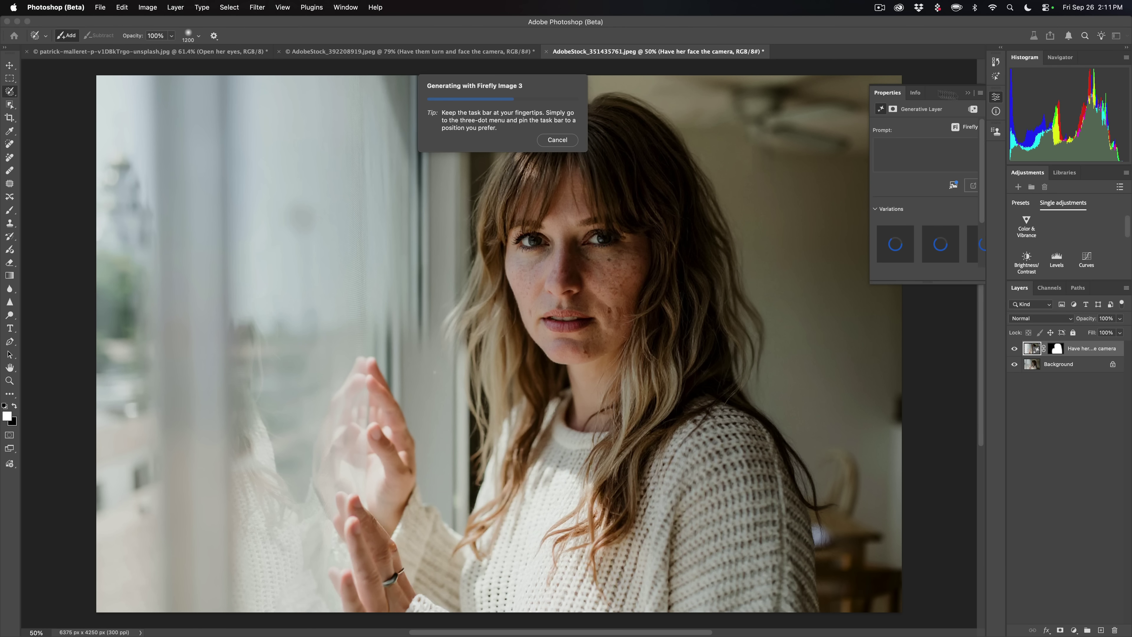
left_click(10, 67)
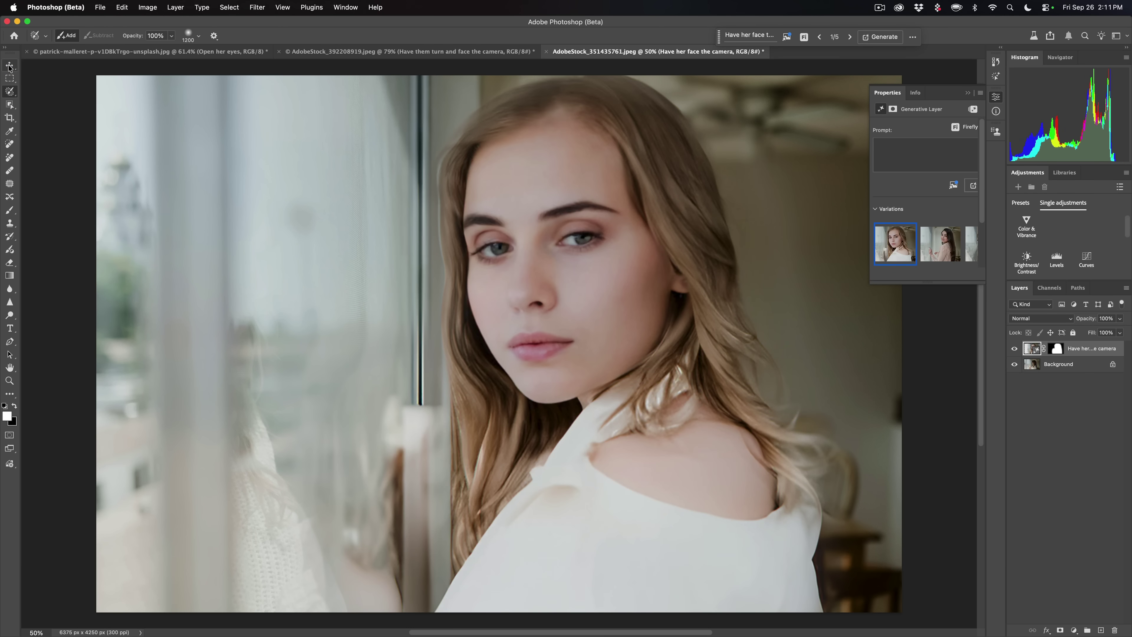
- With the Move tool active, step through the variations to 5/5, the Gemini result
left_click(9, 67)
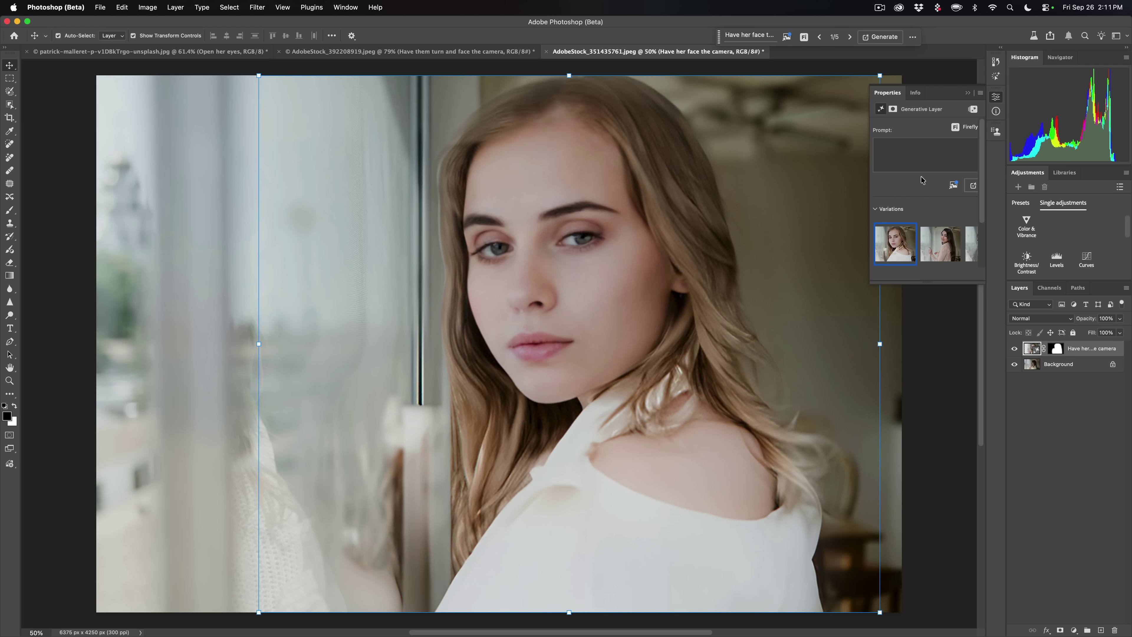
left_click(849, 37)
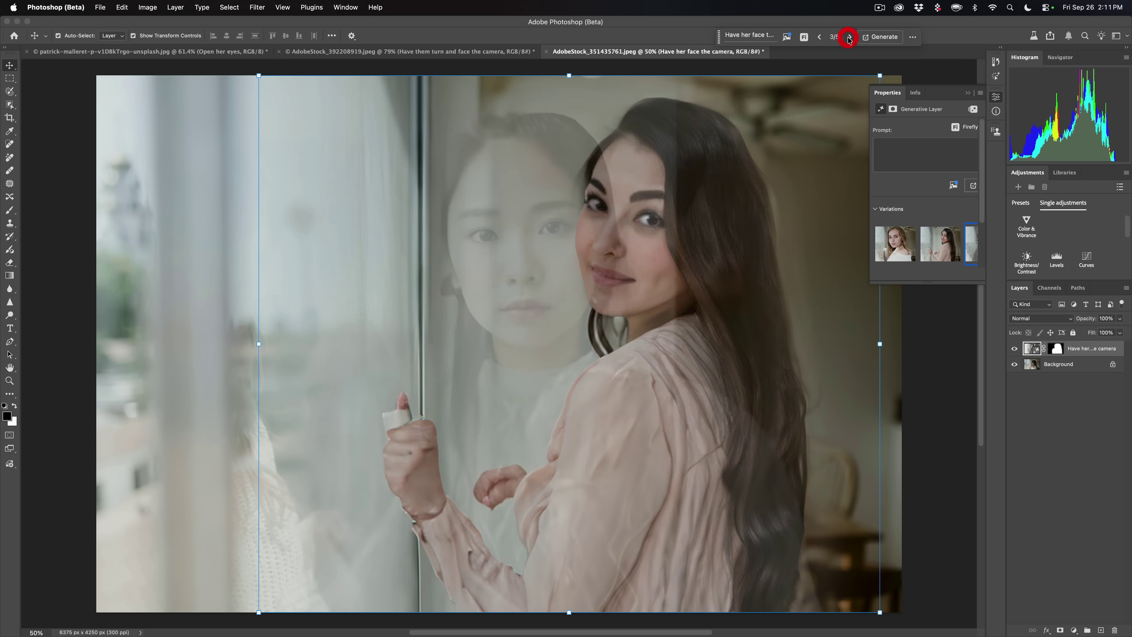
left_click(849, 37)
left_click(848, 37)
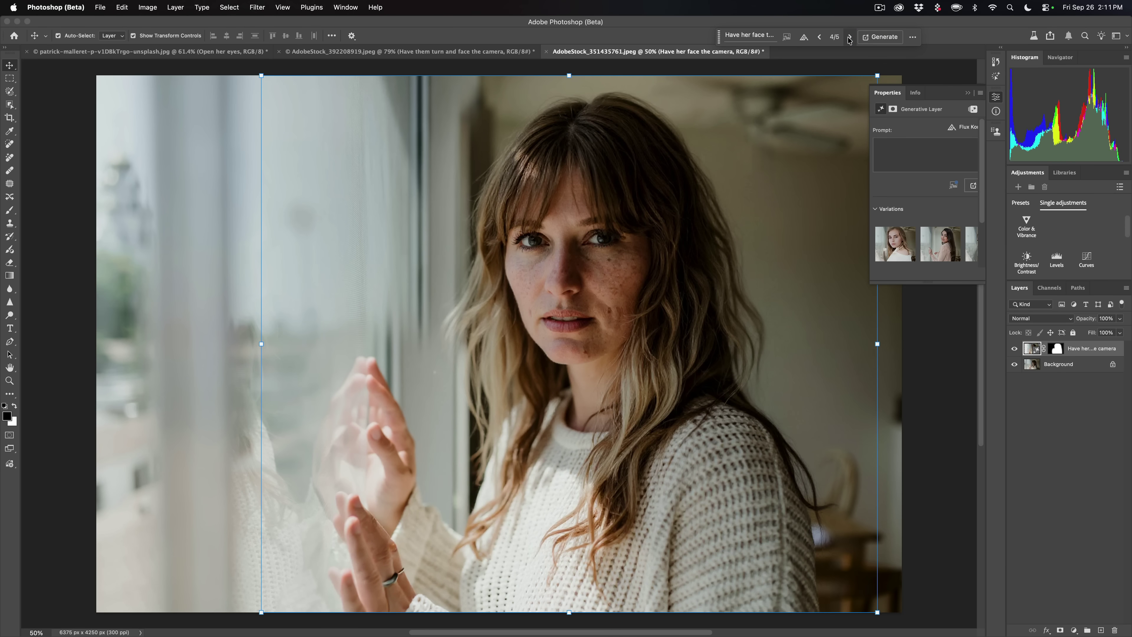
left_click(849, 37)
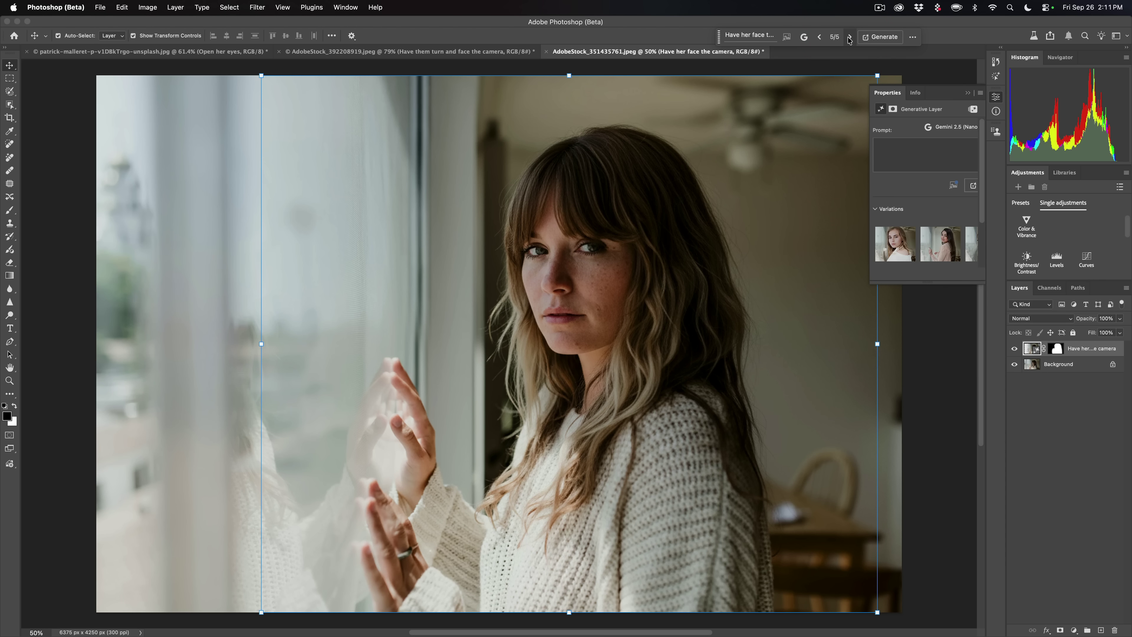
left_click(10, 78)
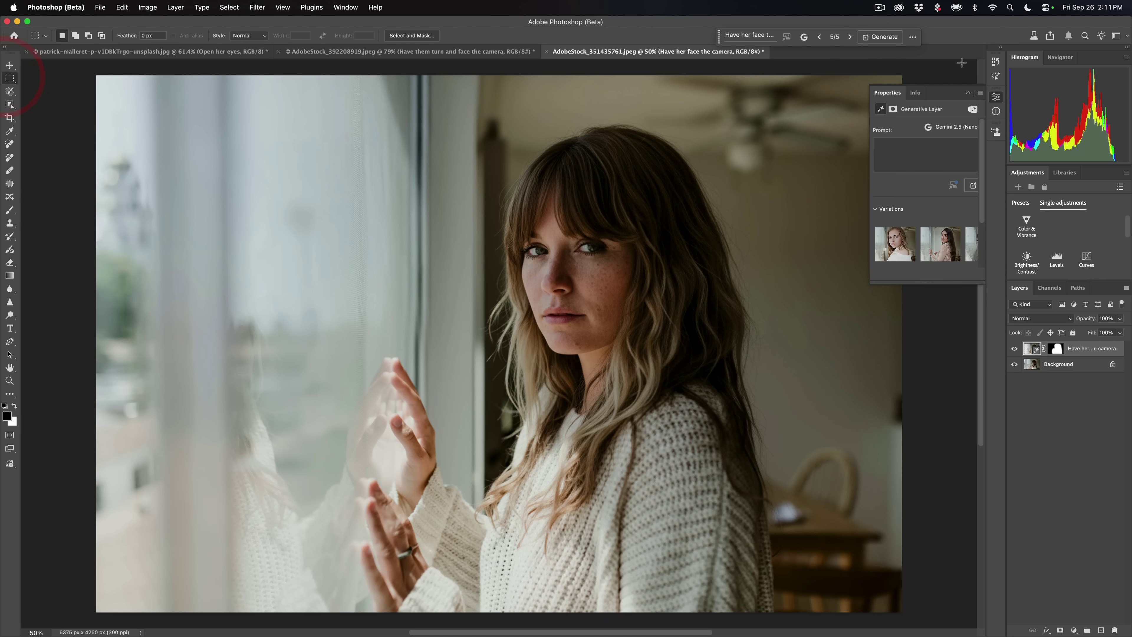